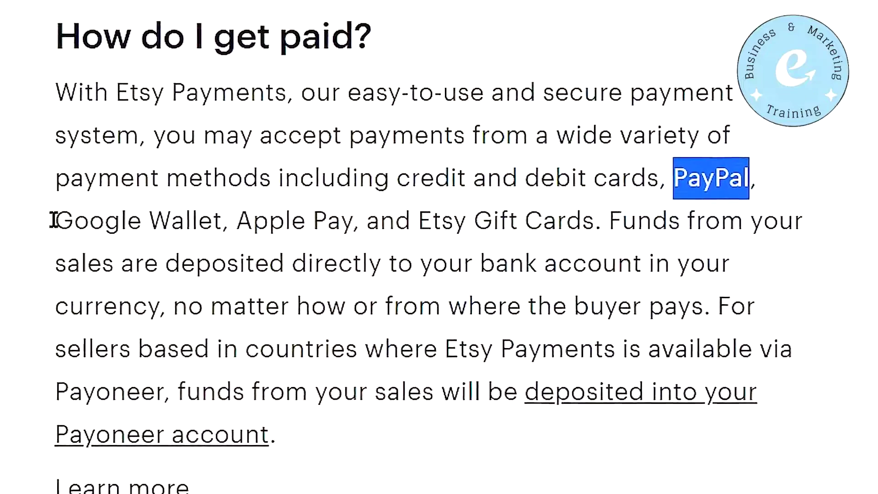
Step: Highlight PayPal, Etsy Gift Cards, Payoneer and direct bank account payouts in the payment details
drag(55, 223, 353, 223)
drag(419, 223, 588, 222)
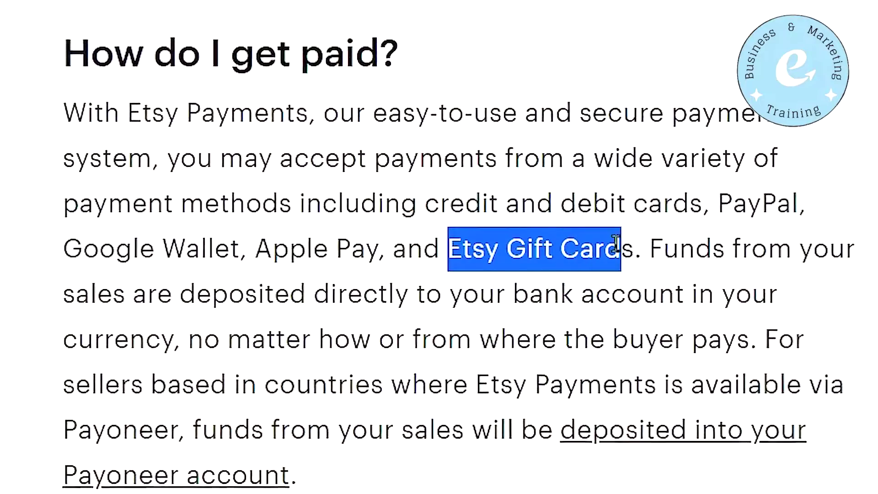
drag(60, 431, 111, 433)
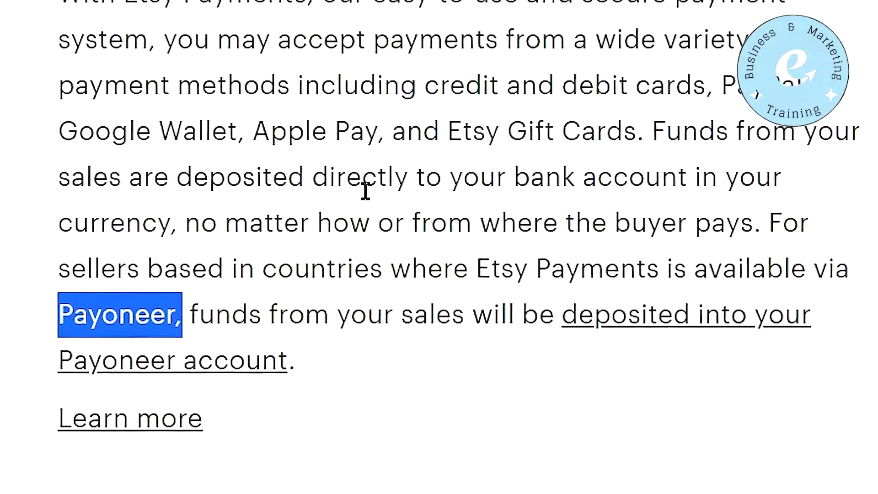
drag(314, 177, 663, 185)
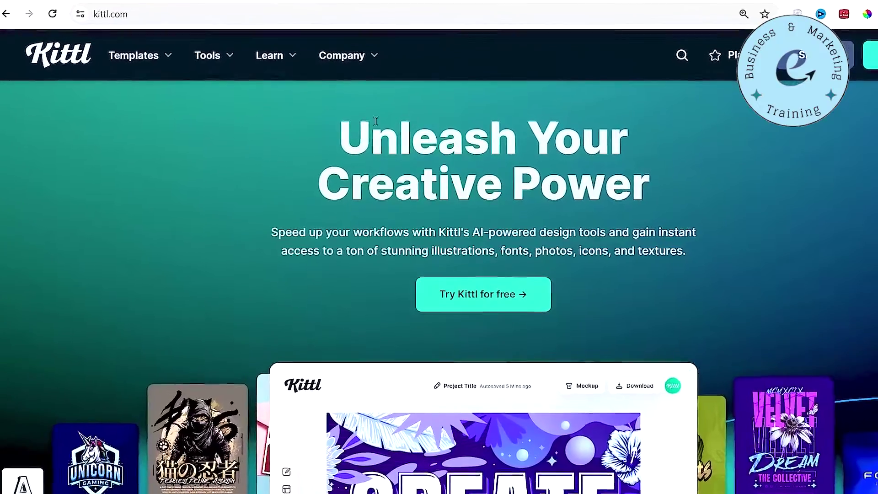
Step: Scroll down the Kittl homepage and highlight the AI design tools description
scroll(345, 263, down, 3)
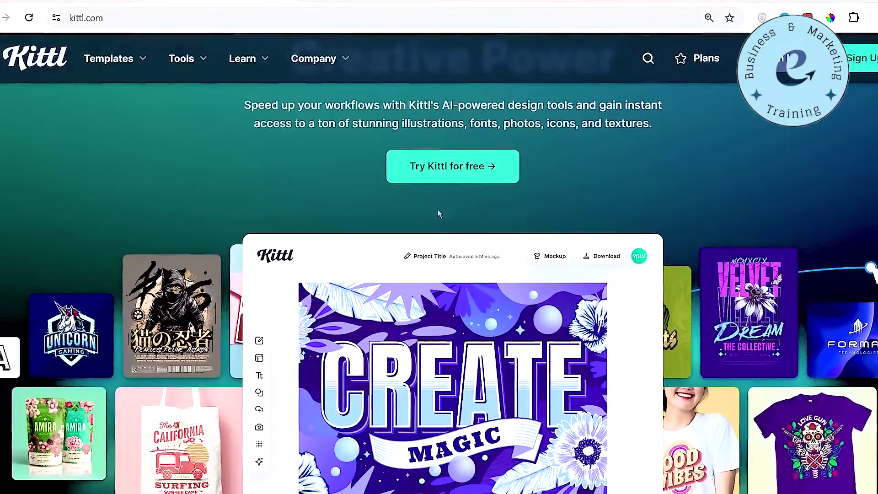
scroll(438, 214, down, 6)
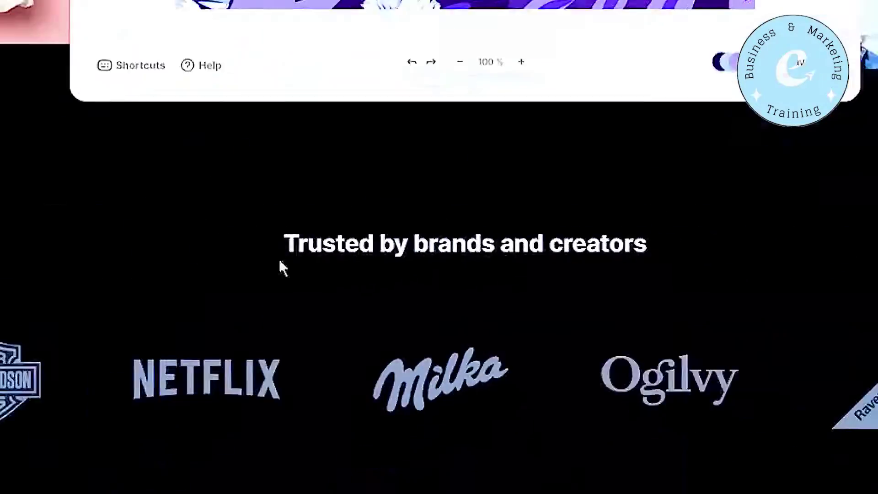
scroll(446, 237, down, 8)
scroll(446, 237, down, 10)
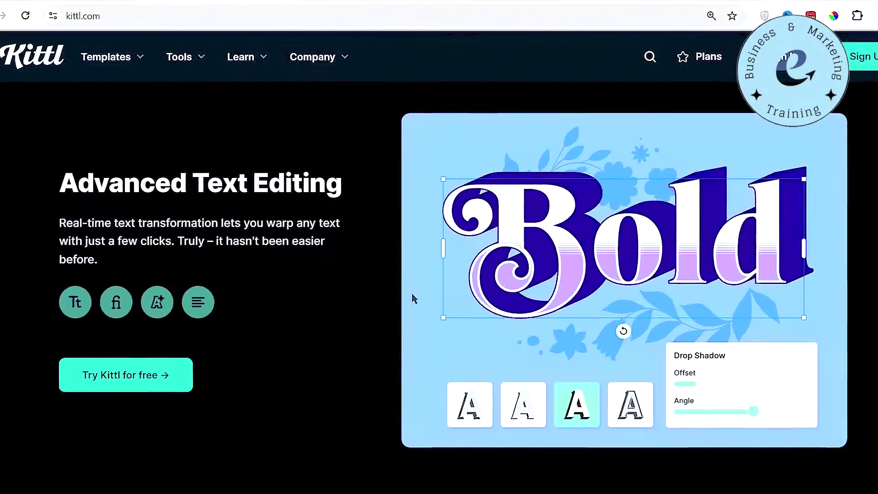
scroll(415, 300, down, 5)
scroll(421, 314, down, 10)
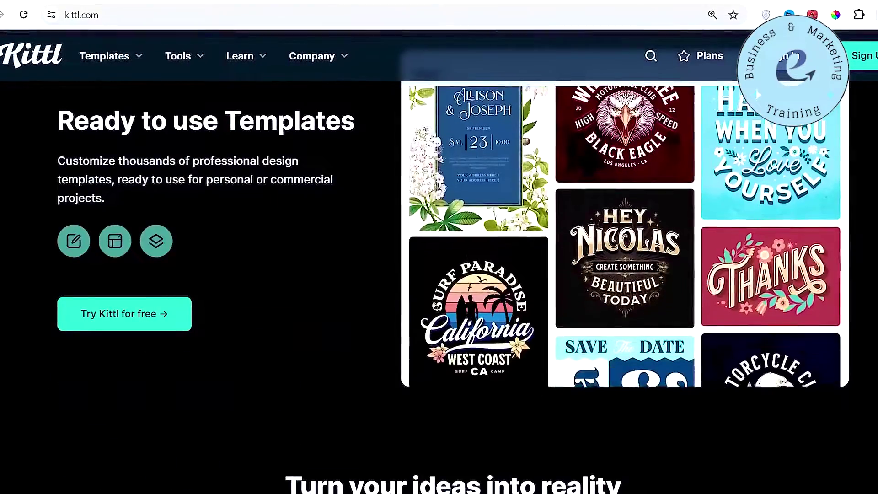
scroll(408, 315, down, 6)
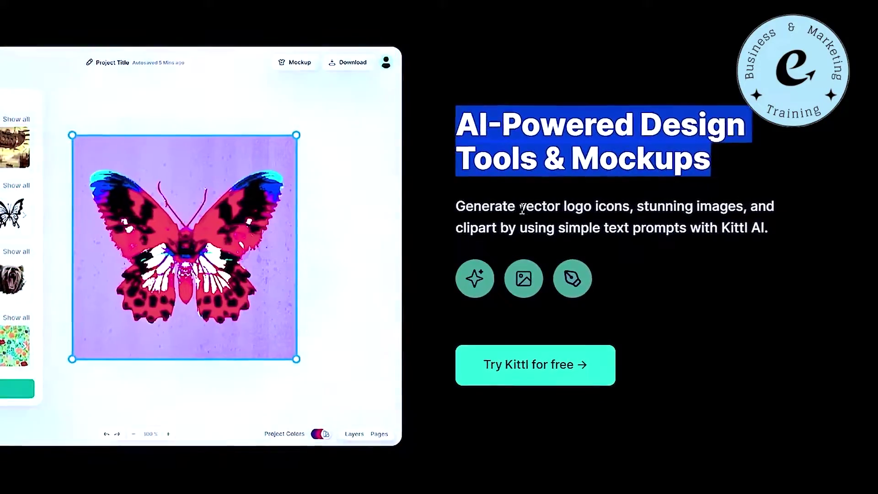
drag(518, 207, 844, 235)
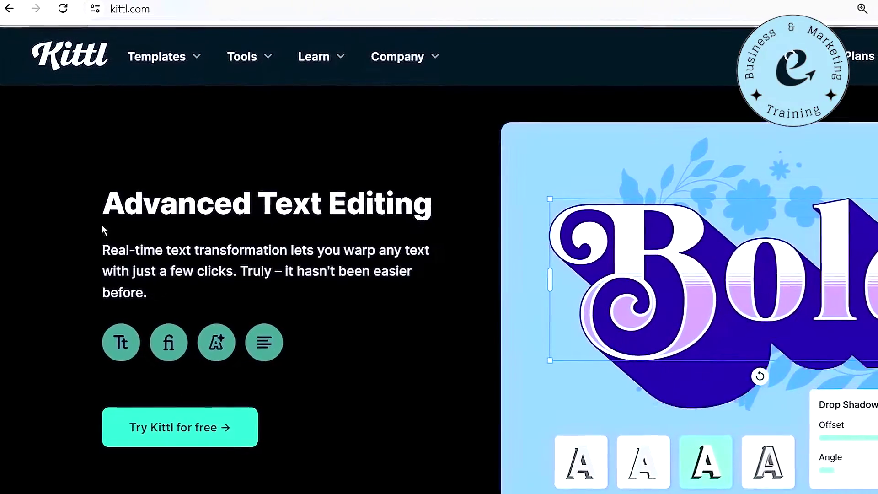
Step: Highlight the Advanced Text Editing, Magic Recoloring and Ready to use Templates sections, then clear the highlight
drag(285, 206, 462, 212)
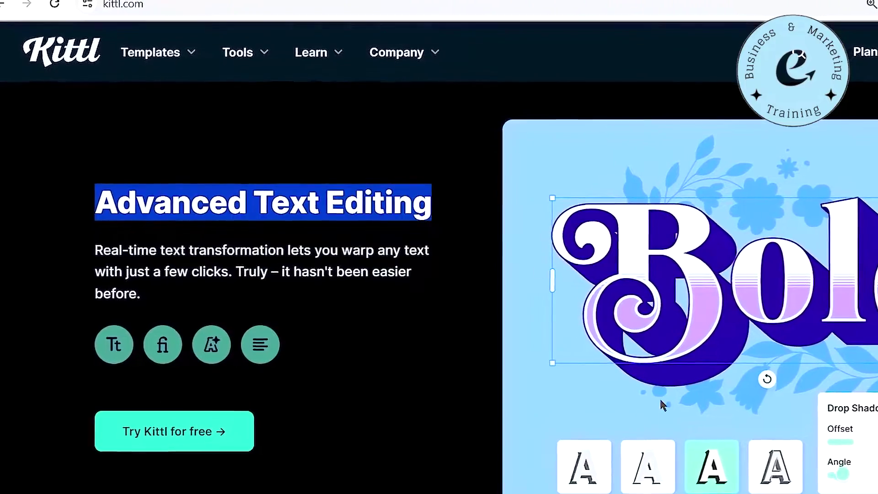
scroll(662, 406, down, 5)
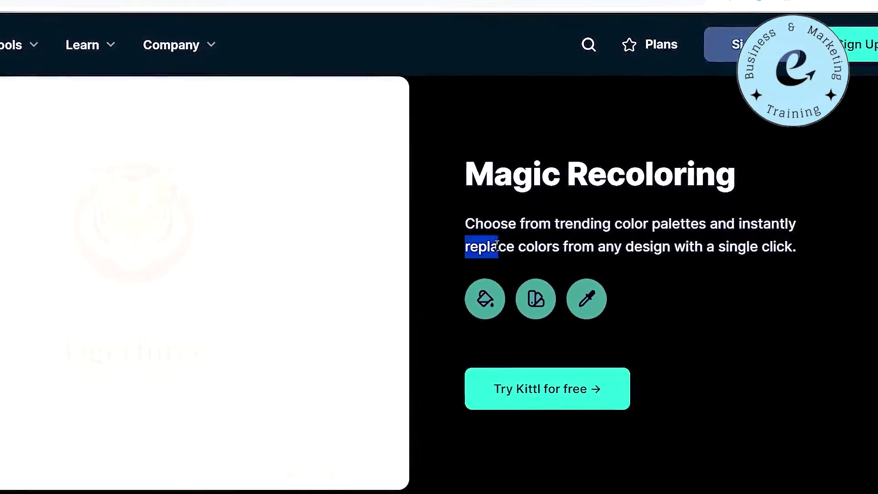
drag(497, 245, 792, 248)
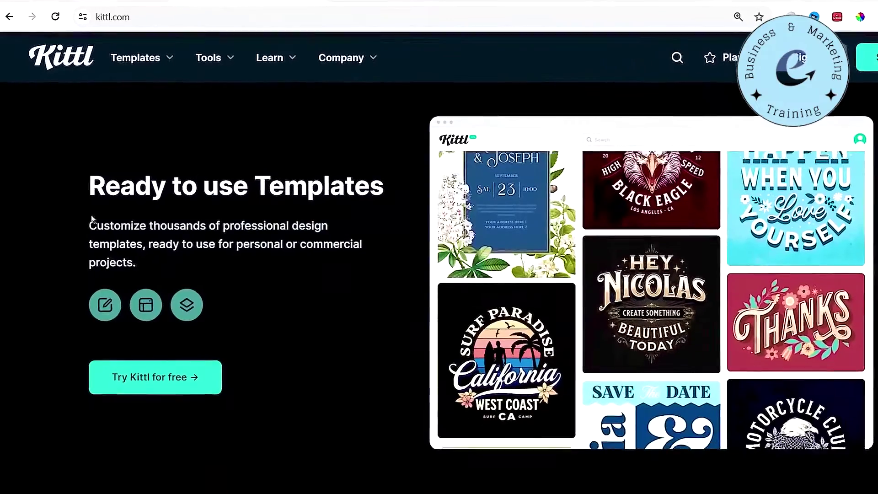
drag(89, 185, 438, 285)
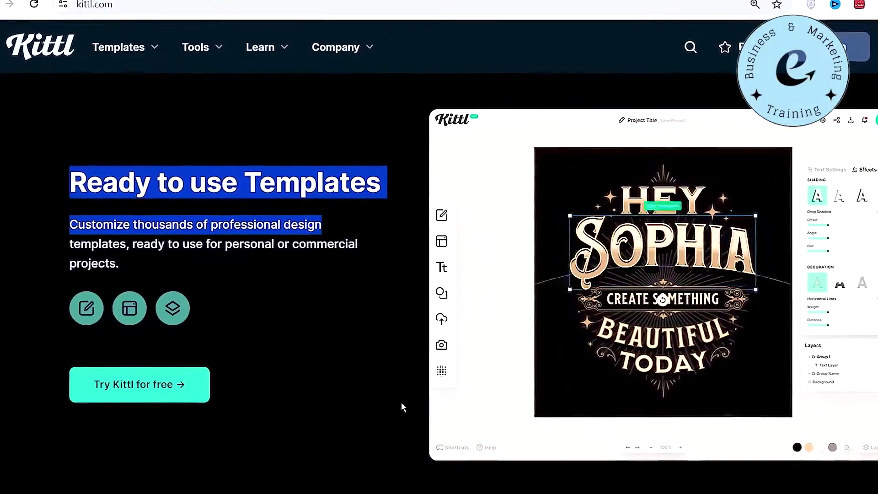
click(402, 407)
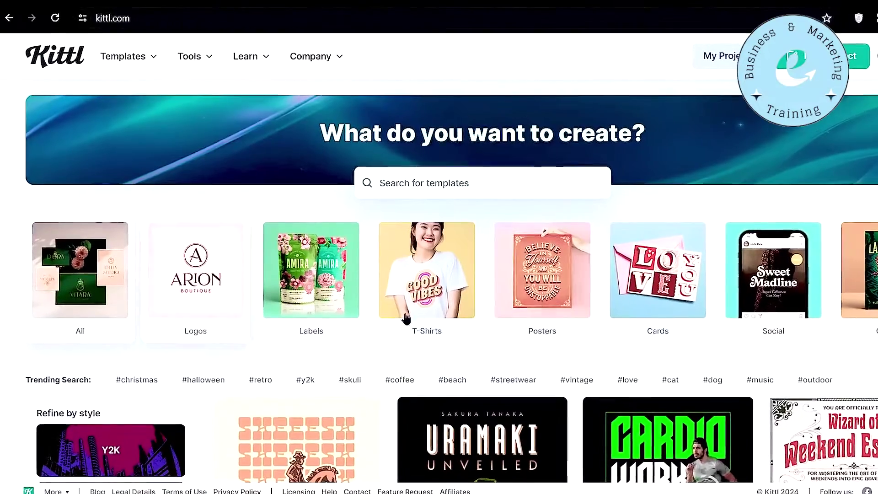
scroll(500, 353, down, 7)
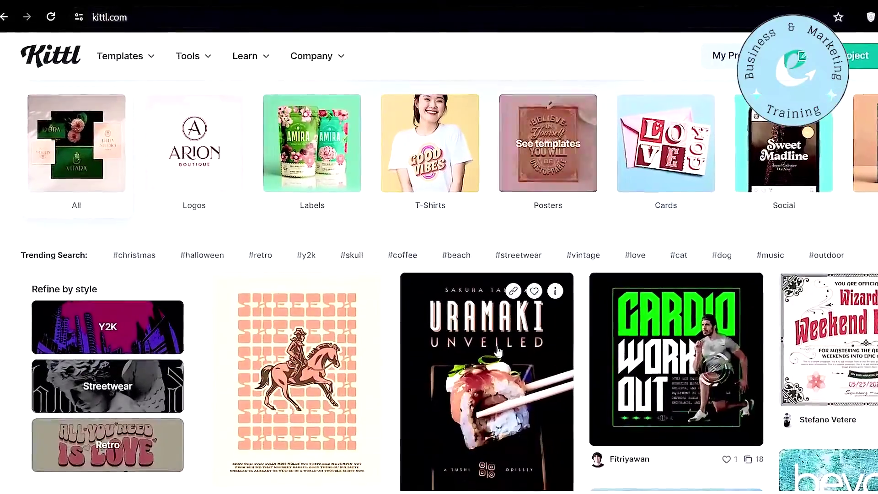
scroll(500, 353, down, 7)
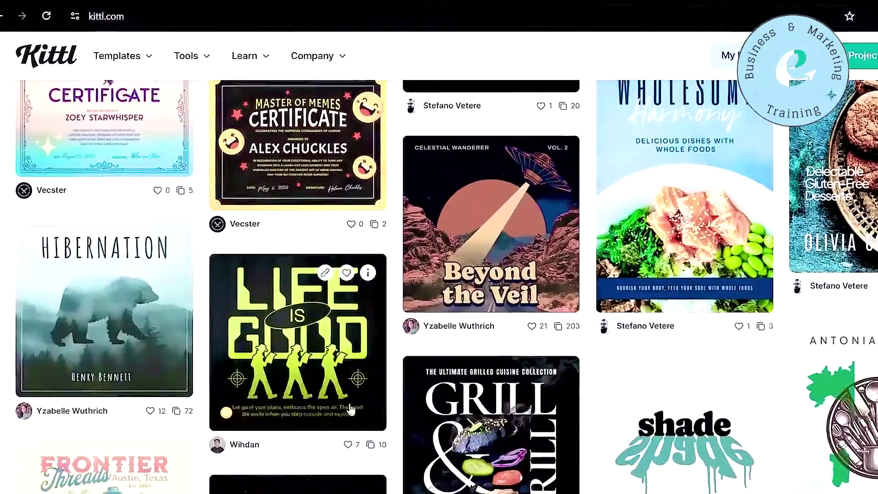
scroll(525, 333, down, 6)
scroll(577, 327, down, 6)
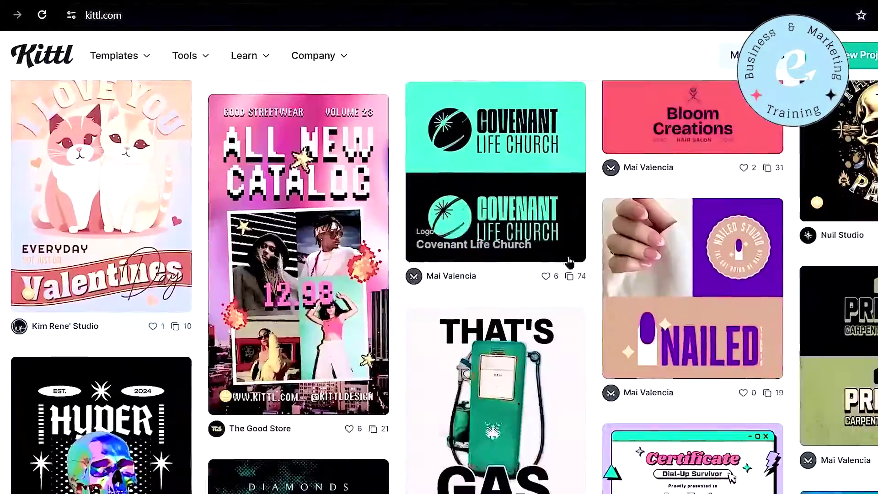
scroll(567, 302, down, 7)
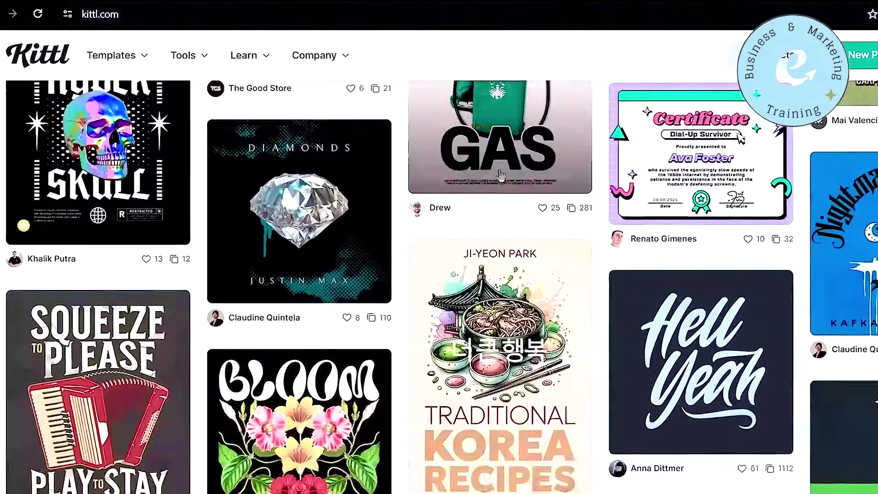
scroll(461, 179, down, 2)
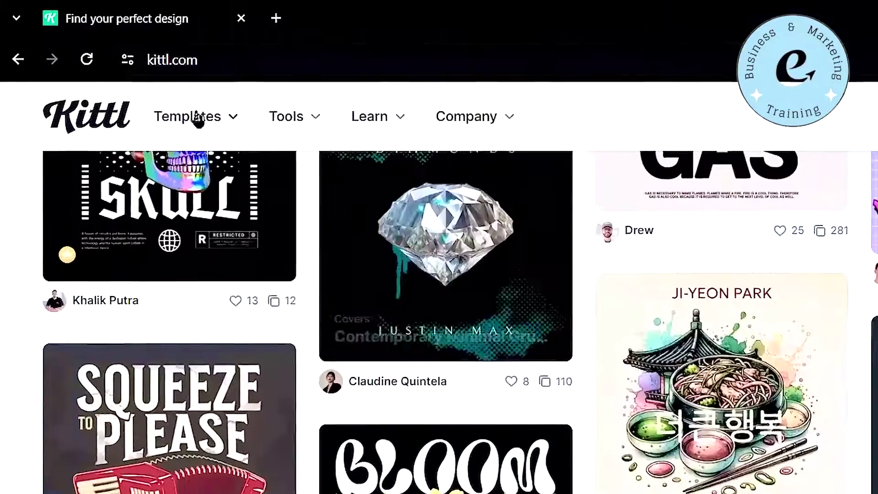
click(198, 120)
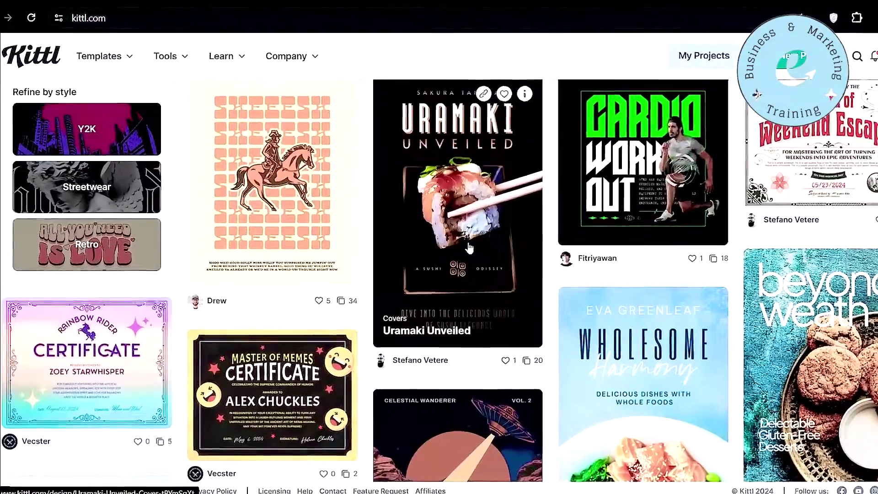
scroll(648, 168, down, 5)
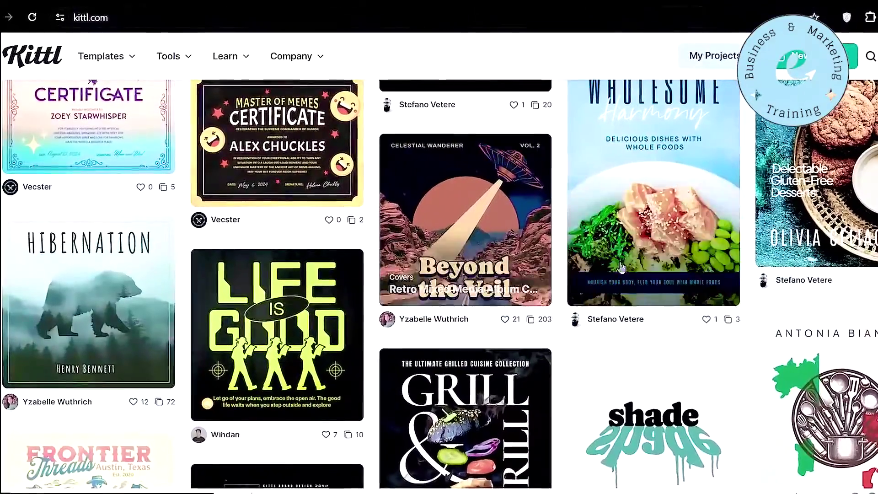
scroll(648, 169, down, 12)
scroll(435, 258, down, 15)
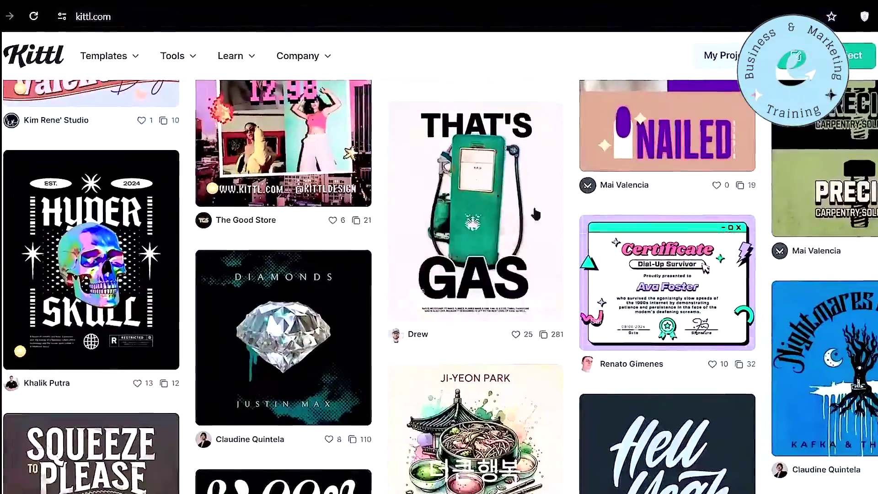
scroll(650, 261, up, 20)
scroll(439, 274, up, 15)
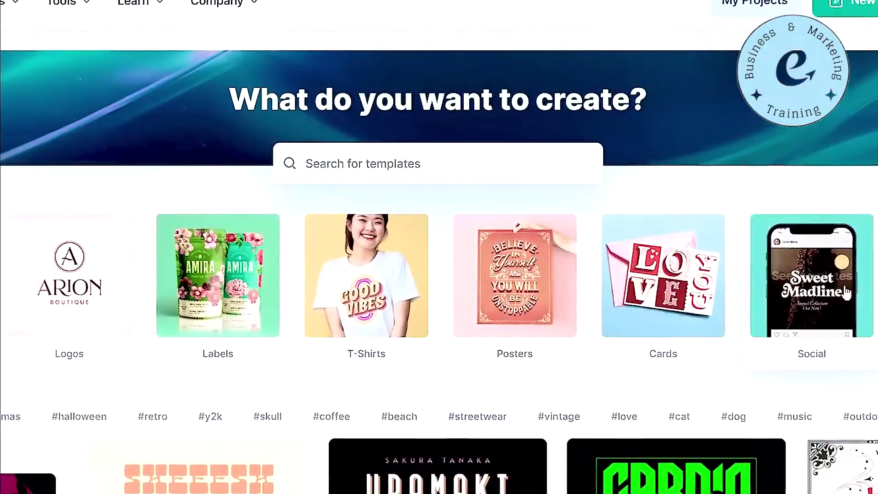
click(458, 160)
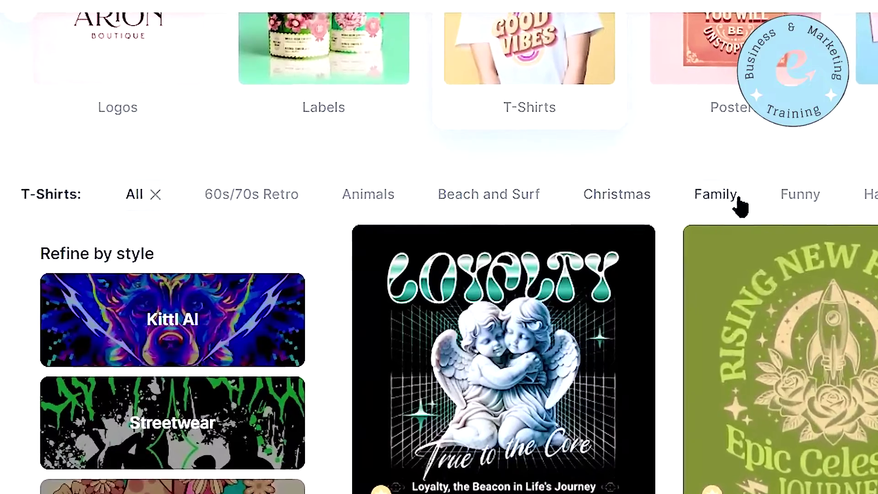
Step: Filter t-shirt designs to Beach and Surf, browse them, and open the Free Spirit template
click(498, 202)
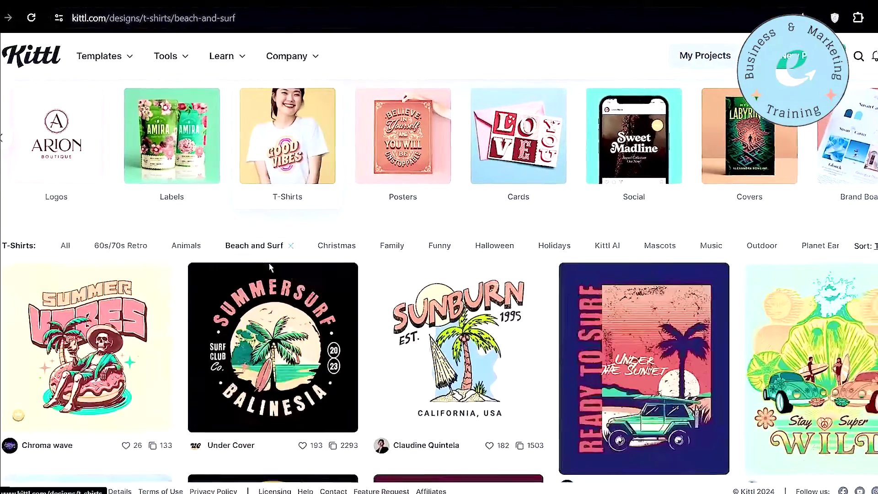
scroll(324, 328, down, 4)
scroll(509, 260, down, 5)
scroll(576, 398, down, 6)
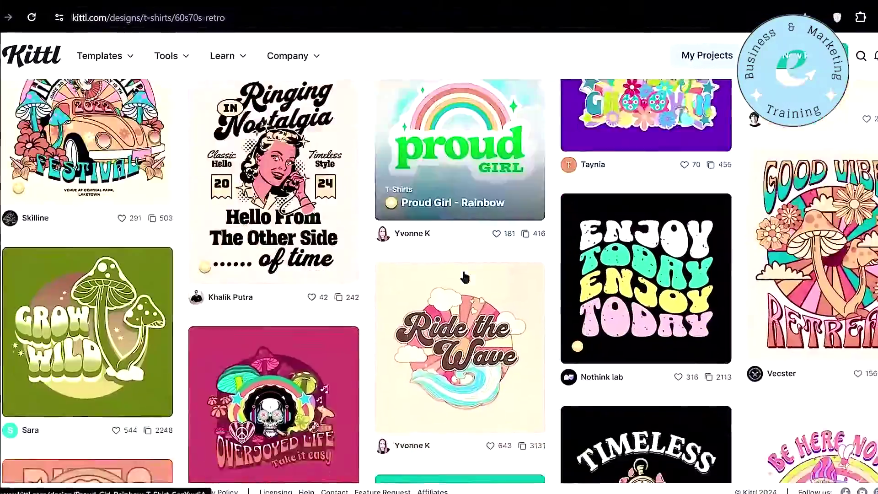
scroll(459, 277, down, 4)
scroll(288, 223, up, 1)
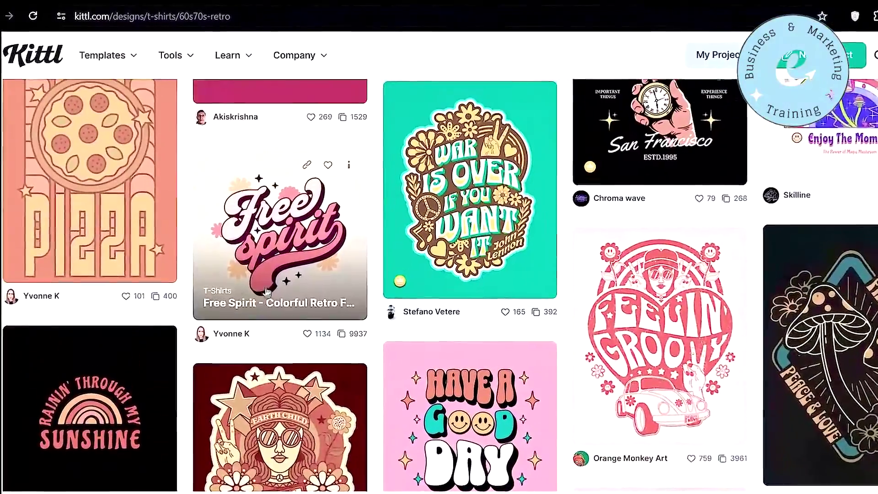
click(287, 223)
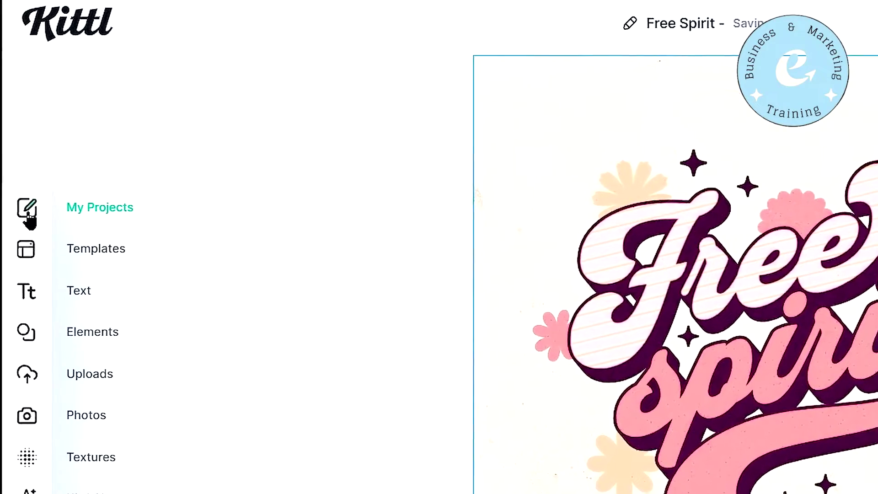
Step: Browse the My Projects list, then open the Free Spirit artboard size settings
click(27, 214)
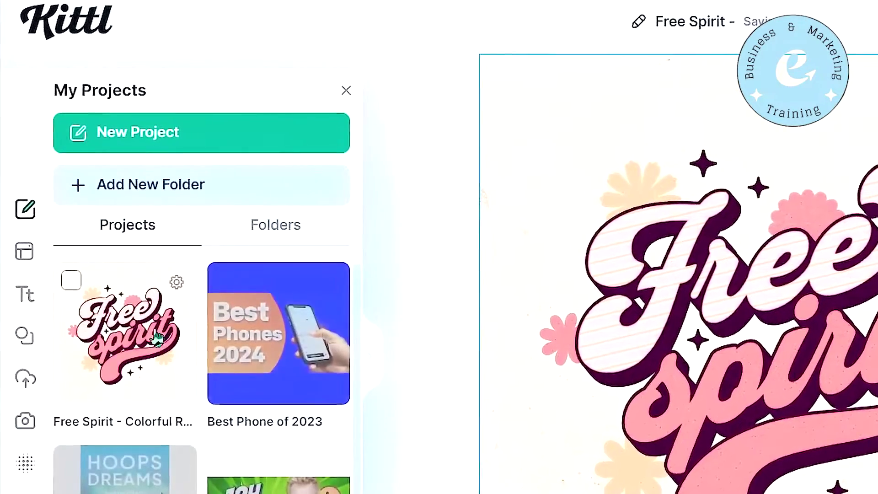
scroll(238, 352, down, 3)
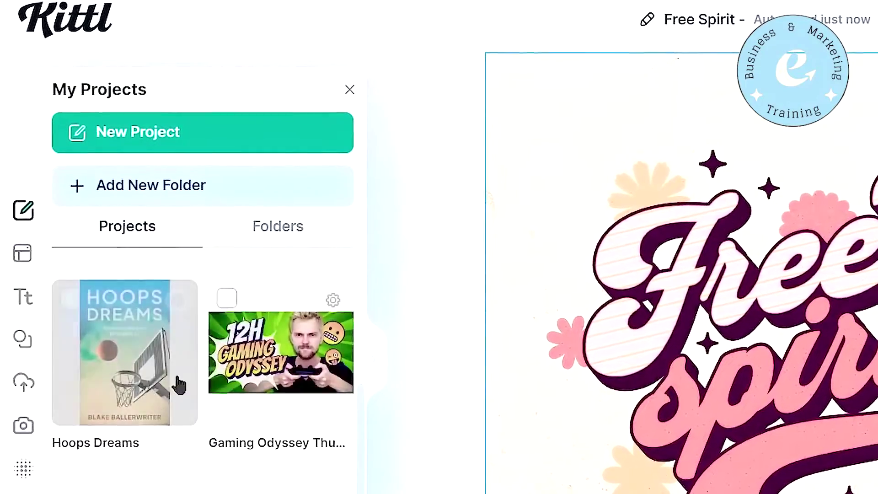
scroll(192, 387, up, 3)
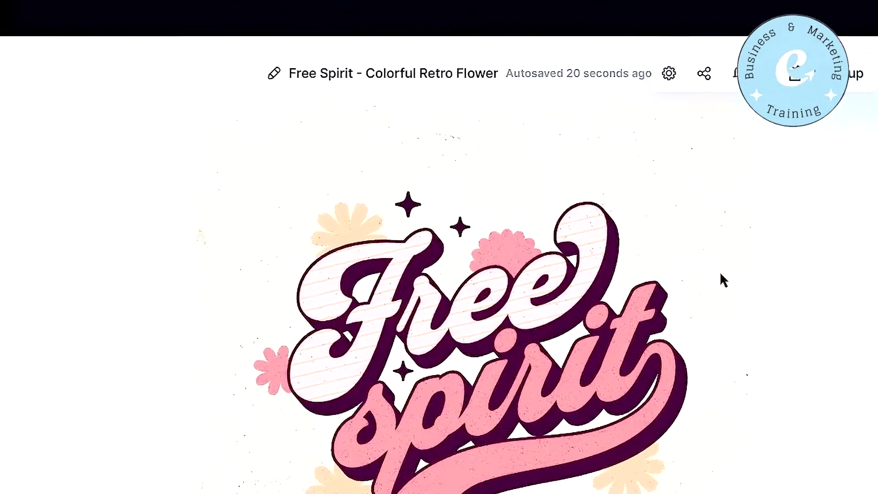
click(689, 82)
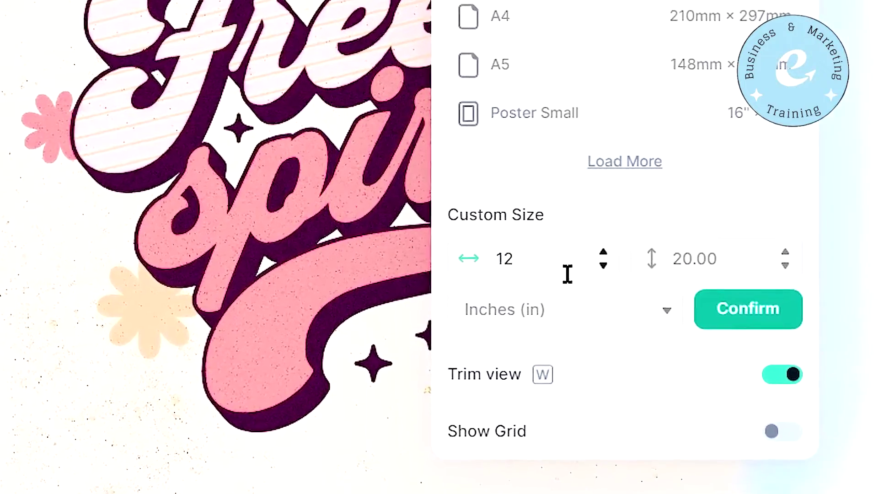
Step: Apply a 12 by 16 inch artboard and scale the Free lettering up from its corners
key(Return)
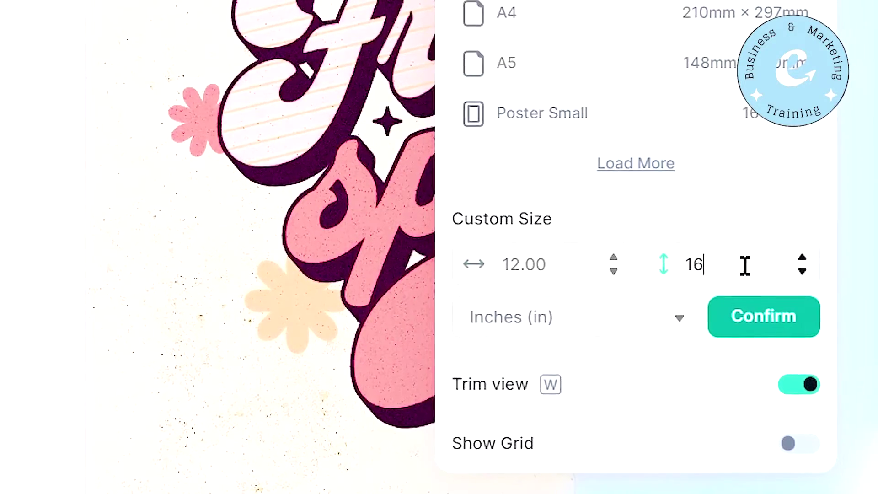
click(592, 273)
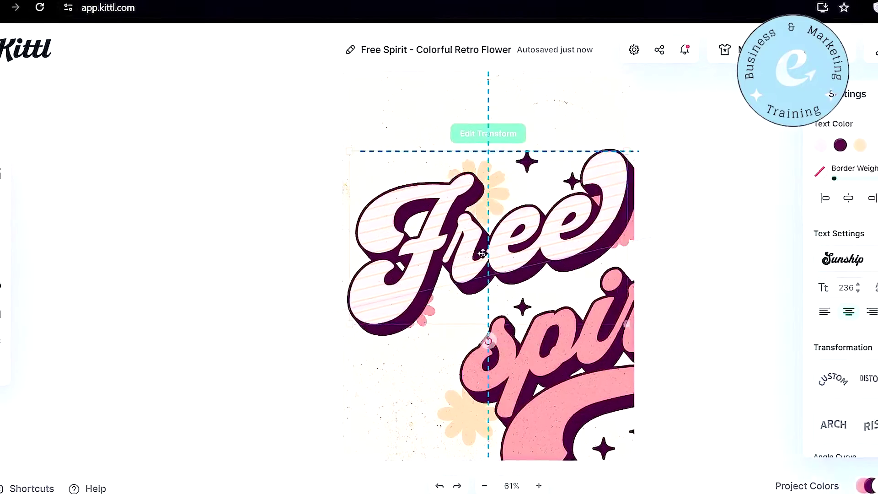
drag(339, 150, 6, 121)
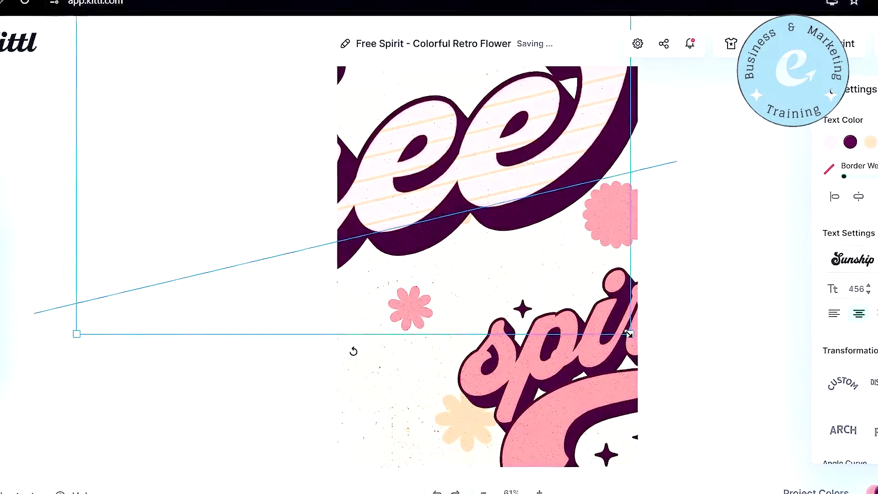
drag(629, 334, 877, 489)
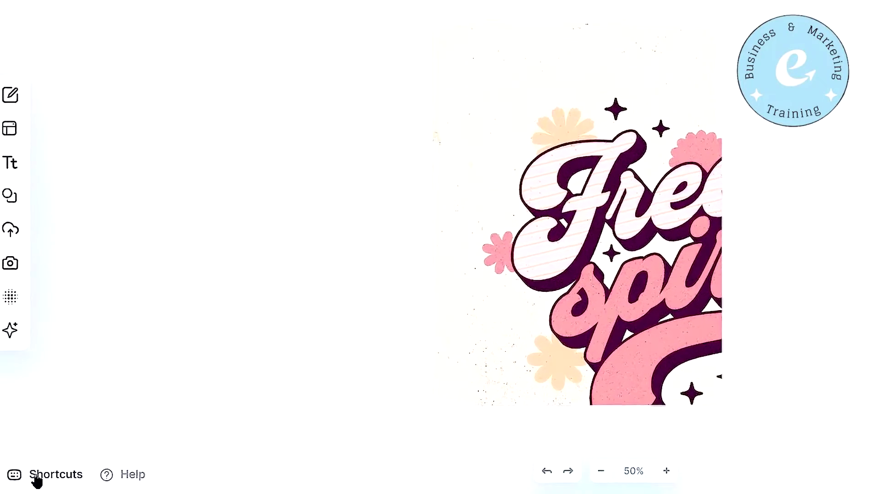
click(71, 469)
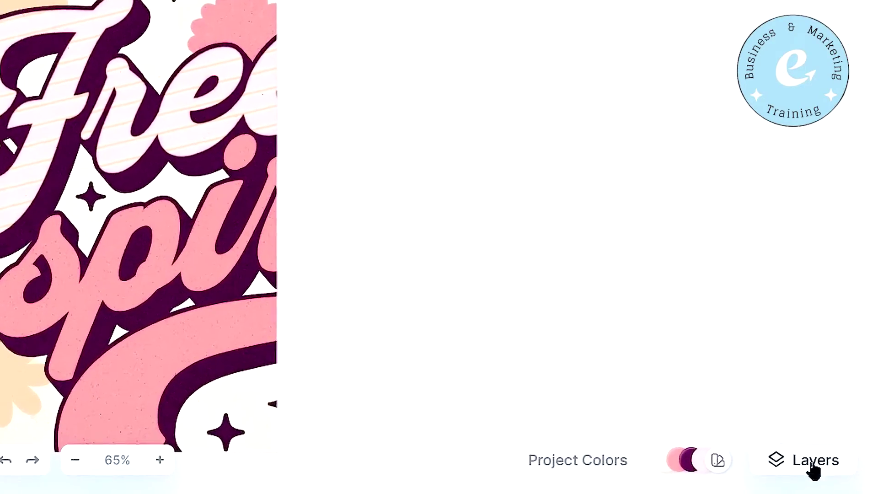
Step: Hide the Flowers and Stars layers in the Layers panel, then select all elements
click(813, 471)
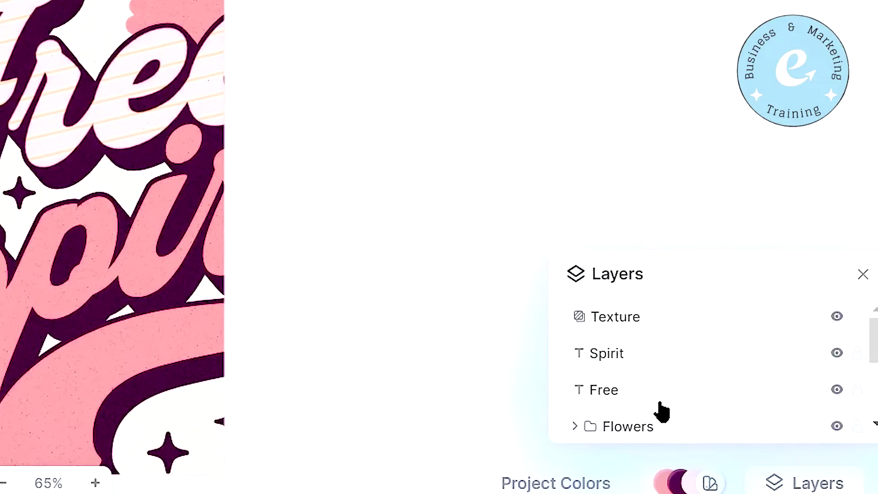
scroll(682, 395, down, 2)
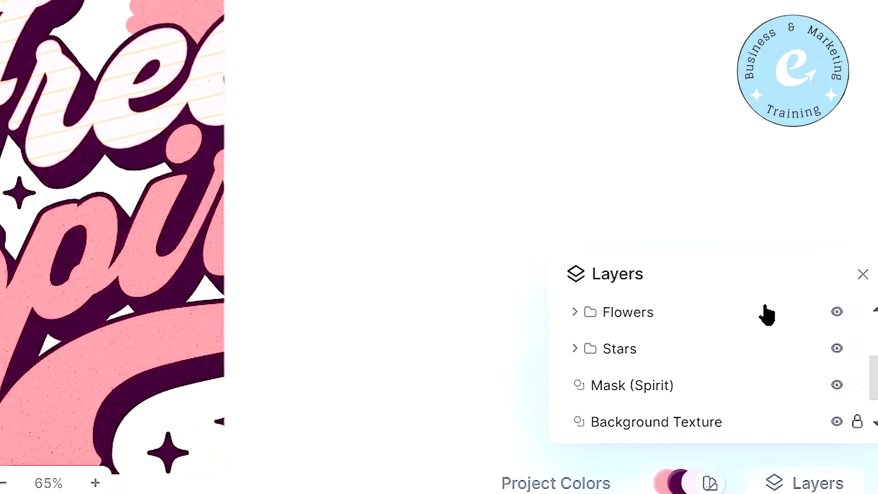
click(837, 312)
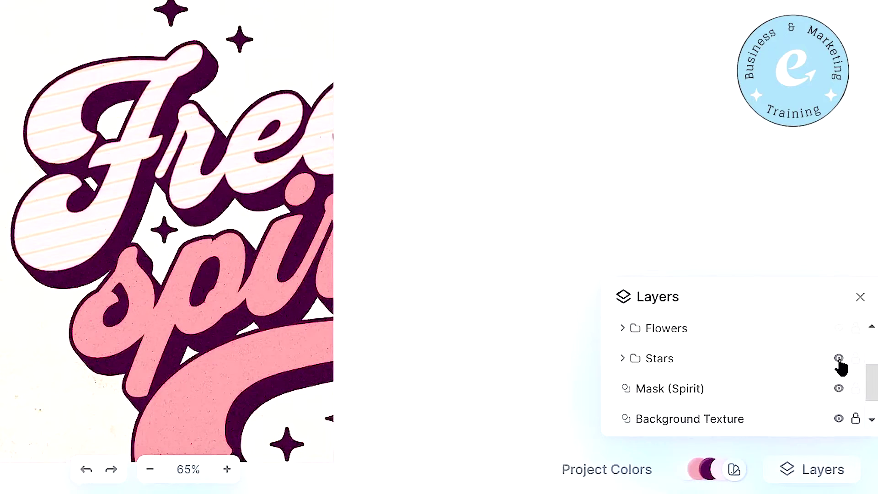
click(838, 358)
key(ctrl+a)
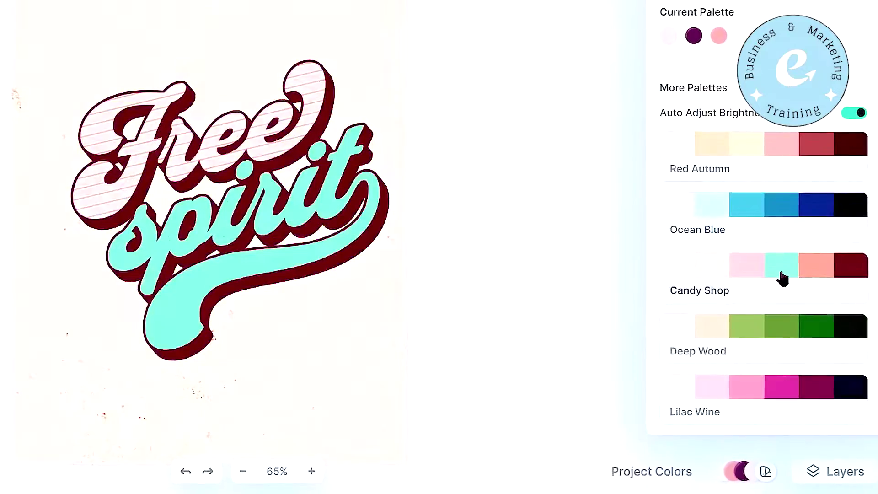
Step: Scroll through the More Palettes list in Project Colors
scroll(782, 274, down, 1)
scroll(786, 293, down, 2)
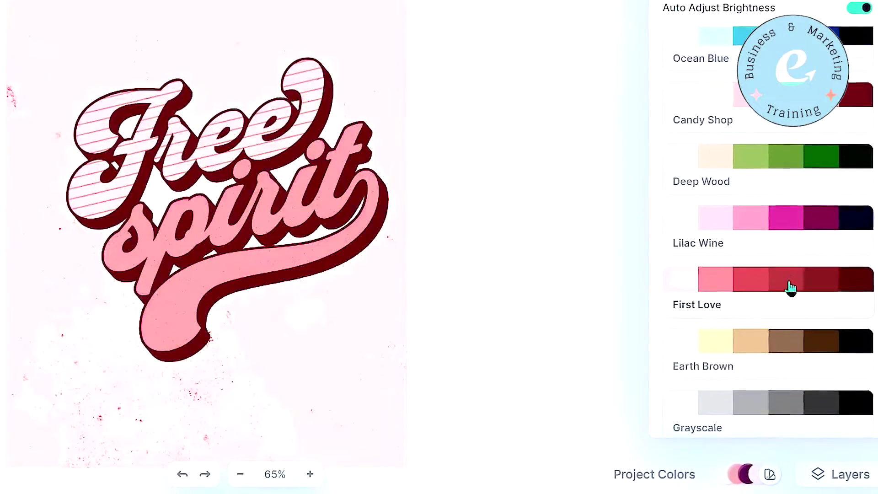
scroll(789, 281, down, 3)
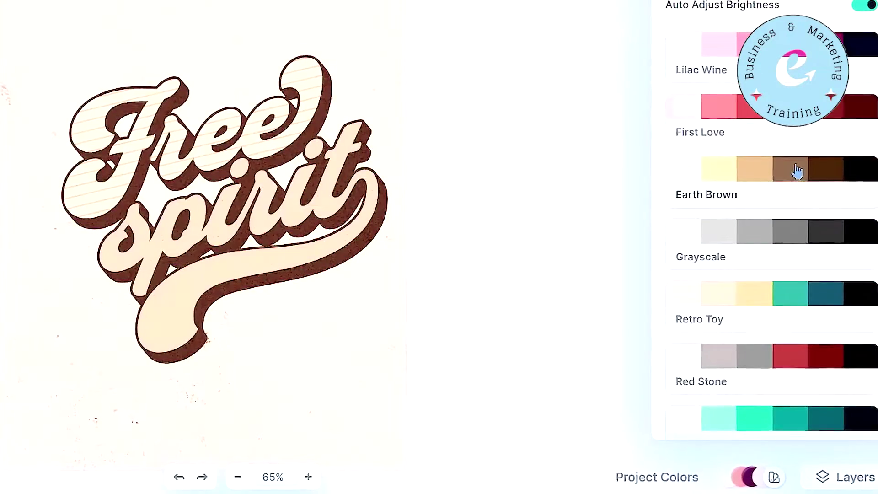
scroll(791, 178, down, 5)
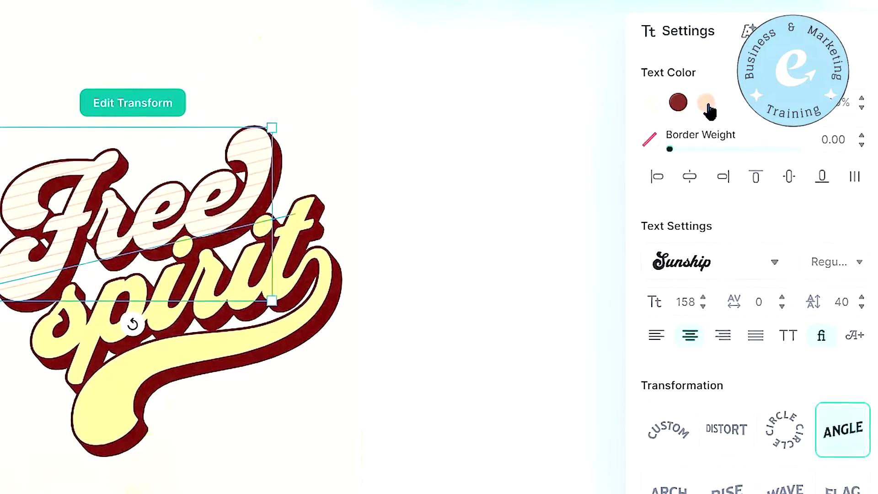
Step: Try magenta, bright pink and deep pink shades for Free's shadow colour
click(678, 102)
click(671, 320)
drag(670, 320, 676, 320)
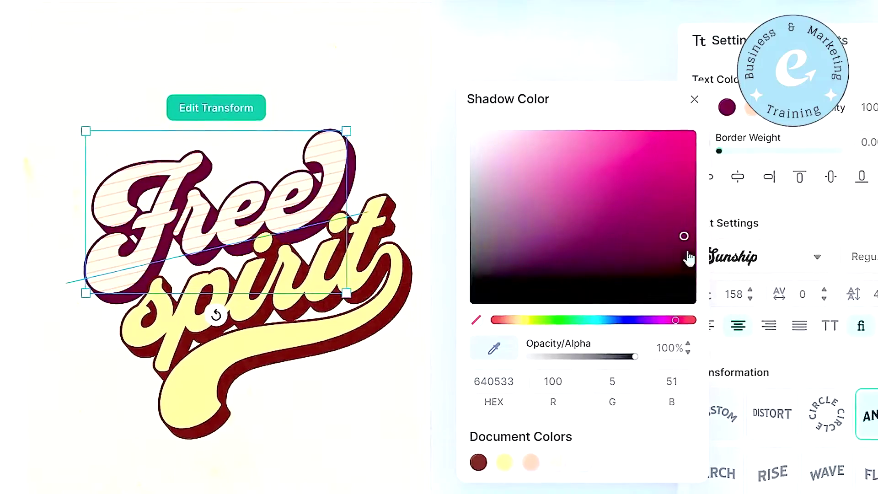
drag(689, 258, 705, 114)
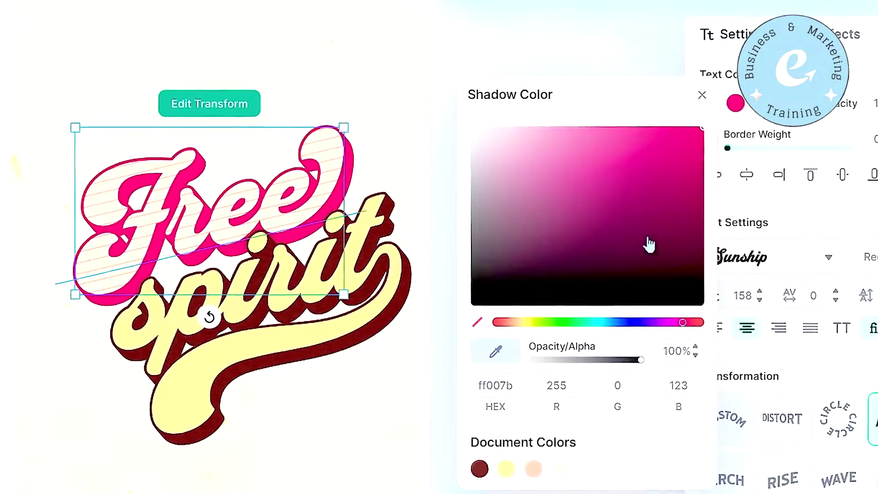
drag(664, 197, 684, 189)
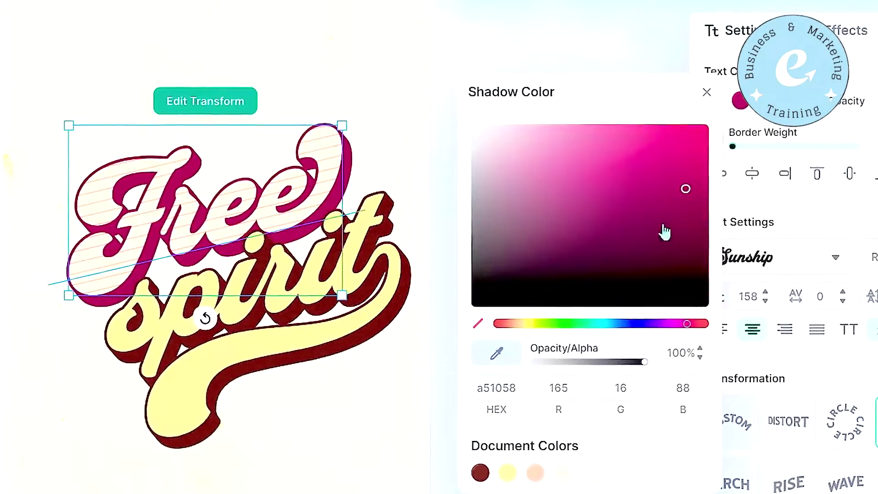
Step: Try tan and bright orange fills on Free and thin its border from 32.90 to 9.80
click(714, 101)
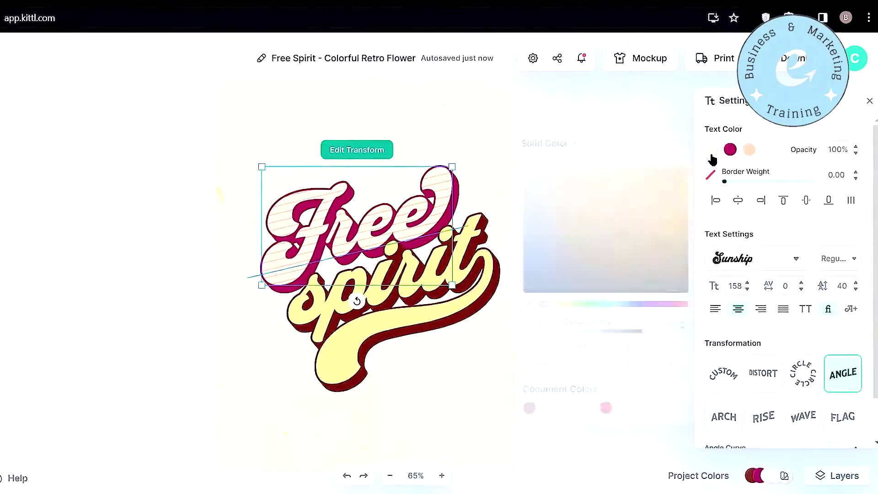
drag(532, 201, 664, 150)
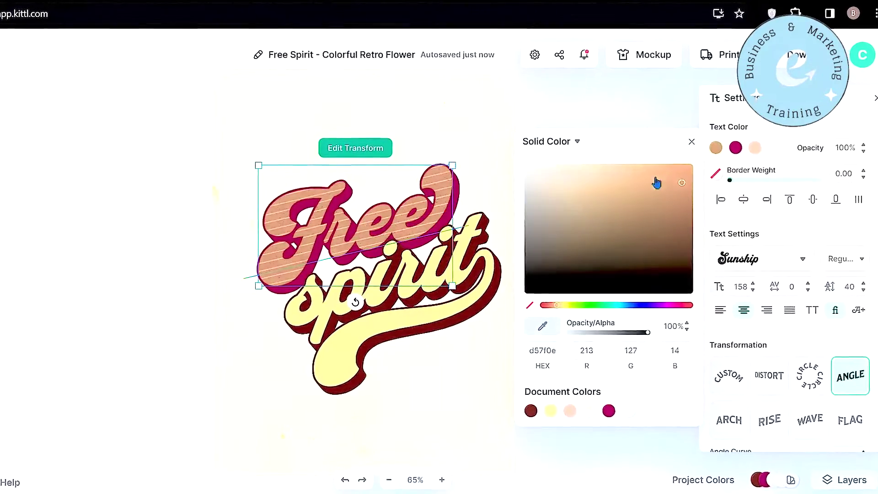
drag(656, 183, 732, 158)
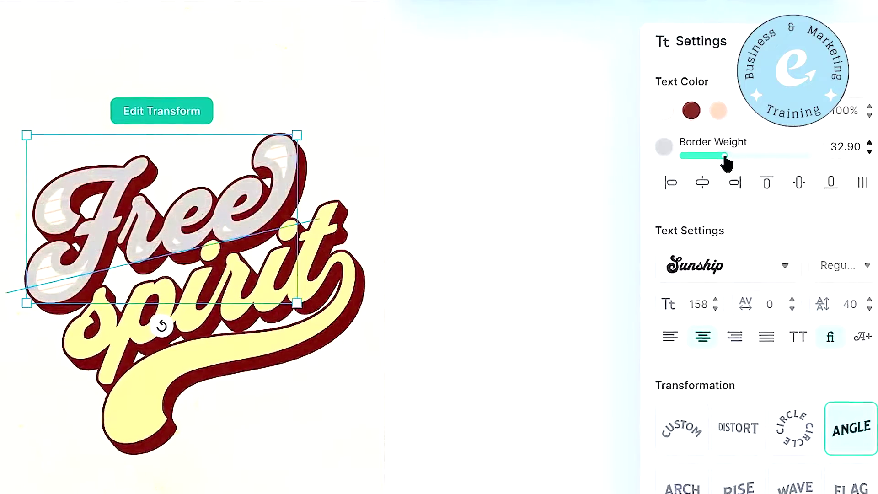
mouse_move(726, 163)
mouse_down()
mouse_move(688, 164)
mouse_move(735, 171)
mouse_up()
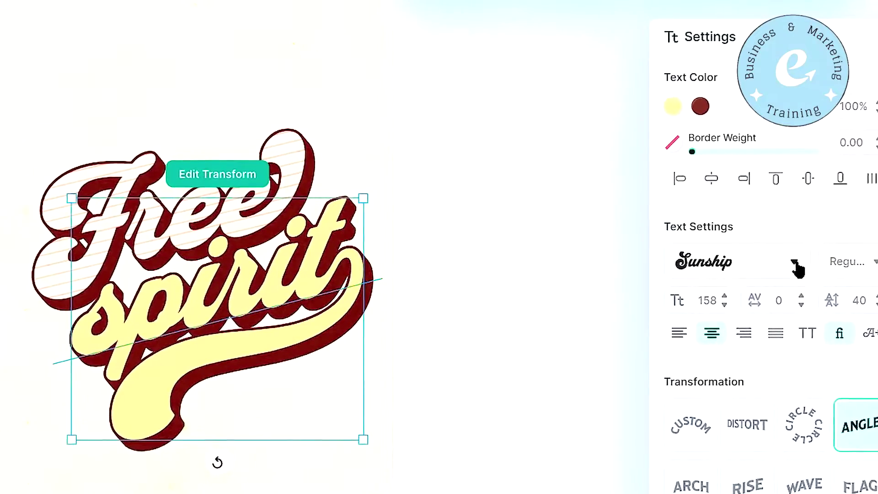
click(797, 269)
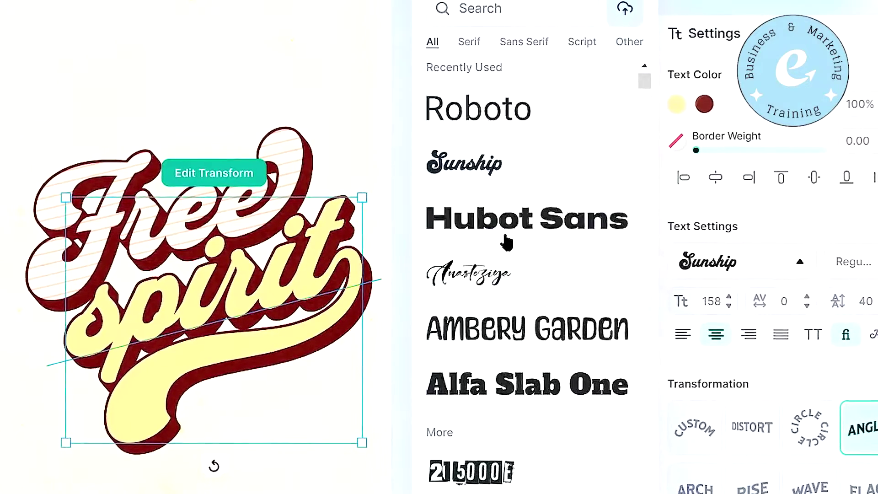
Step: Browse typefaces and font weights for spirit, edit letter spacing, and try the Circle transform
scroll(506, 242, down, 15)
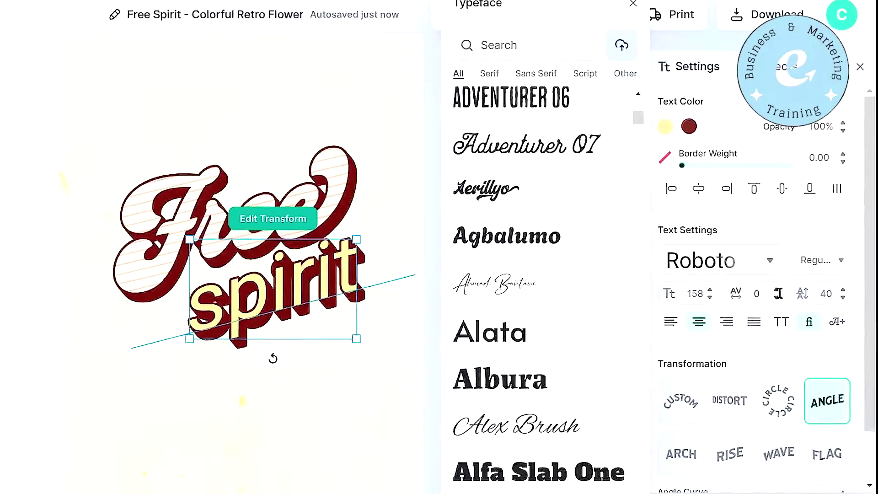
click(830, 261)
click(830, 261)
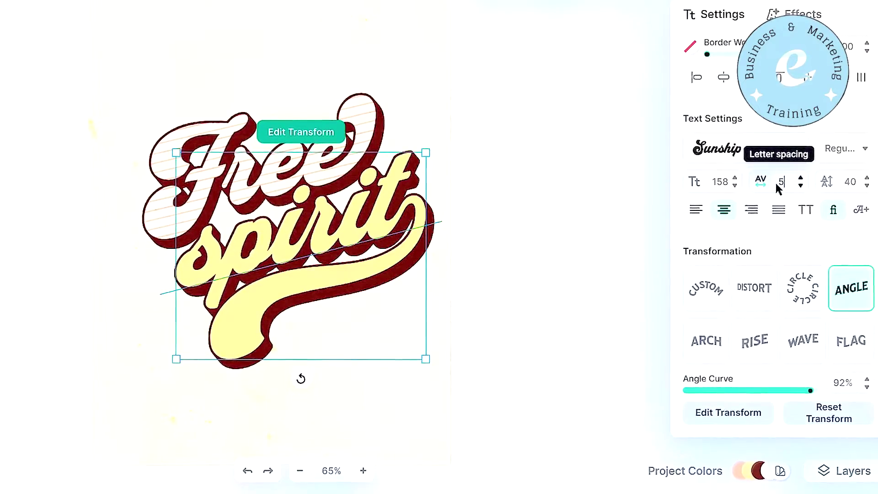
text(0)
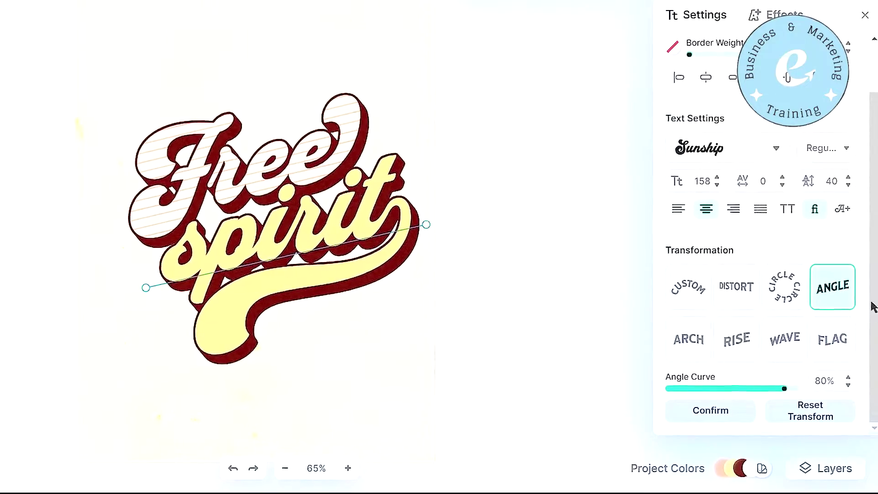
click(785, 289)
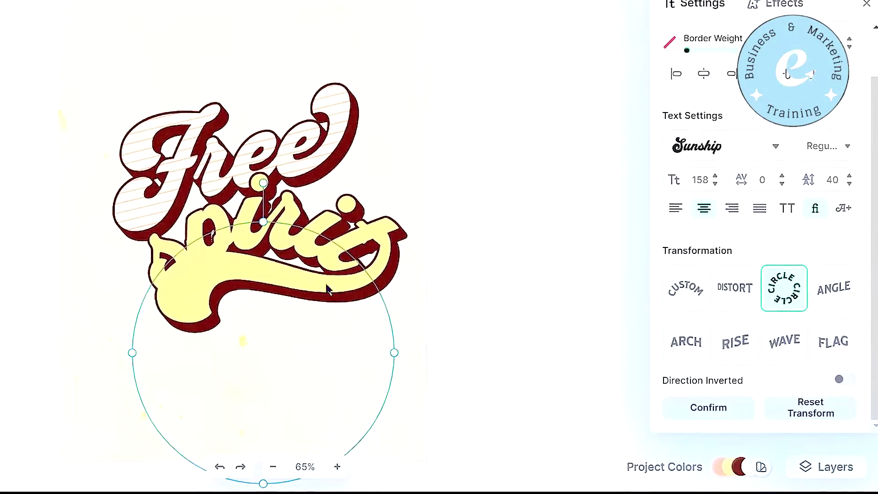
scroll(704, 320, up, 2)
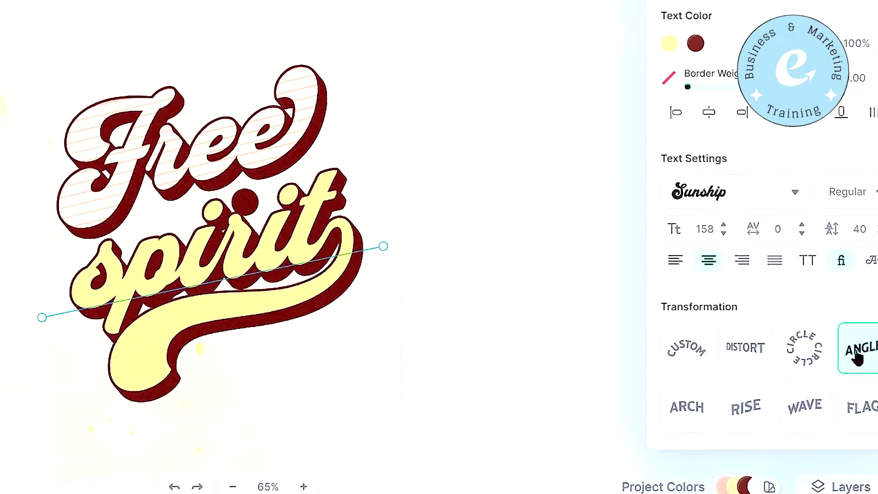
Step: Finish the Angle transform and give spirit a Detailed 3D Shadow instead of a soft drop shadow
click(374, 338)
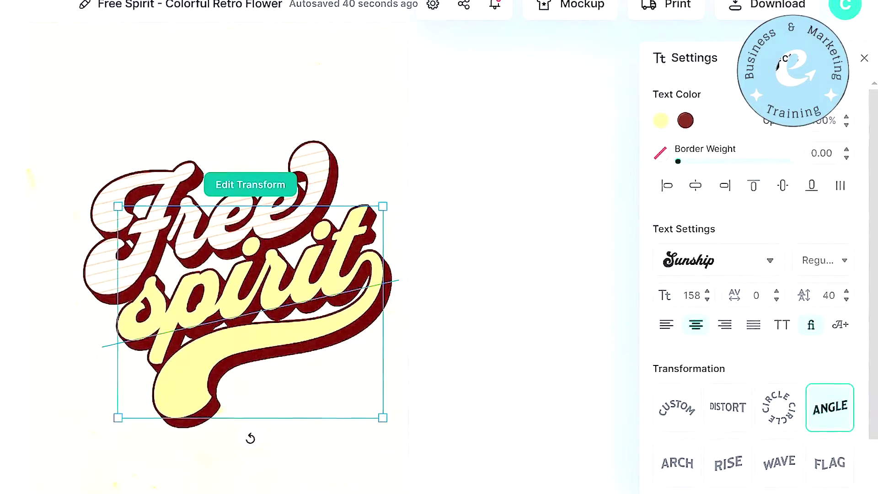
scroll(719, 149, down, 10)
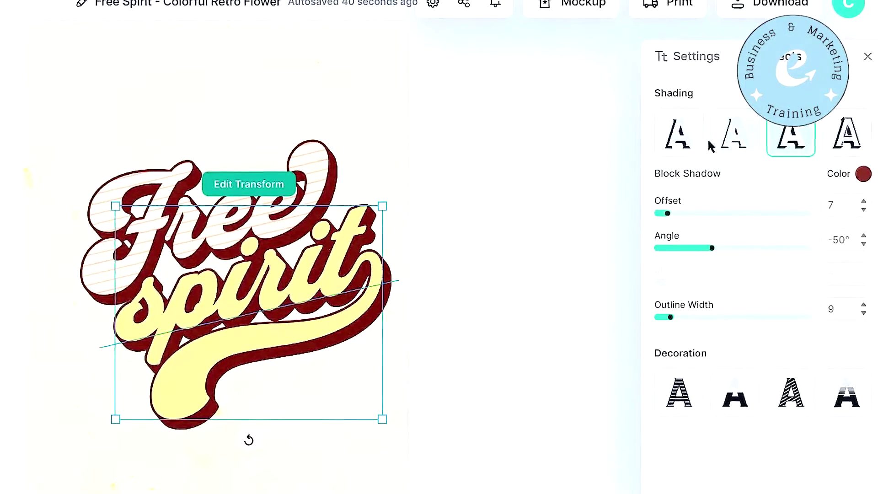
click(738, 142)
click(808, 144)
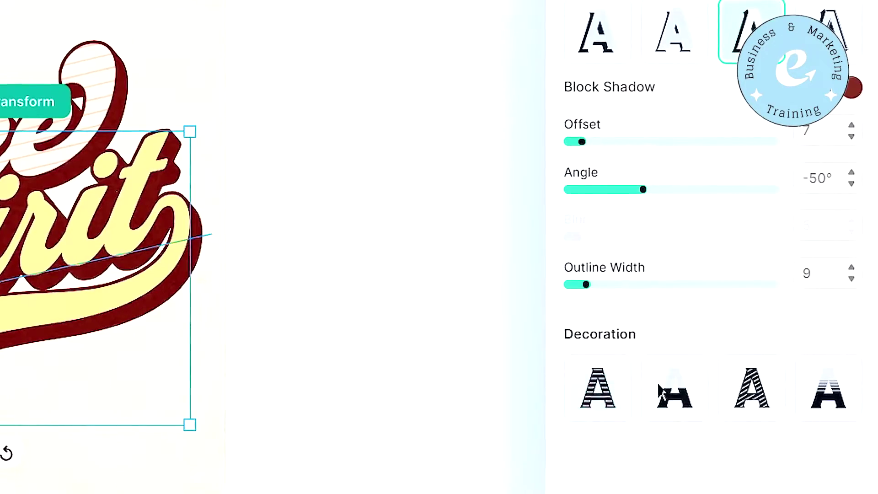
Step: Add a red Horizontal Lines decoration to the spirit lettering
click(599, 389)
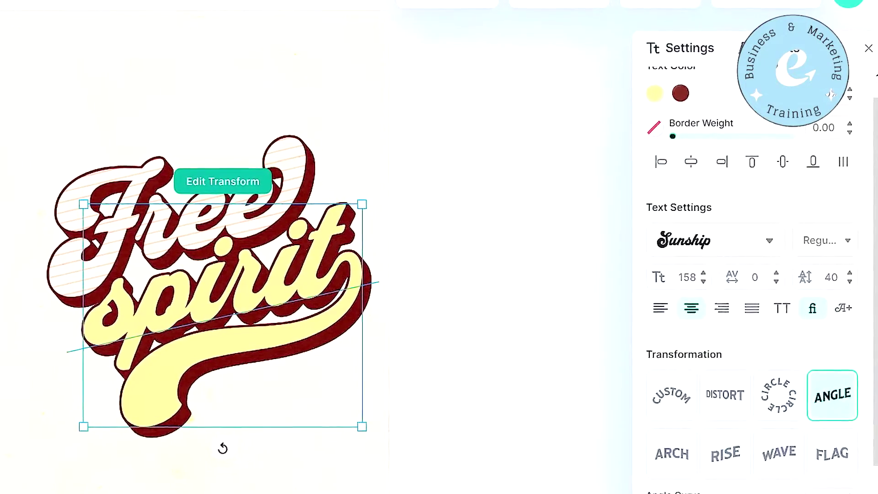
scroll(739, 277, down, 10)
click(672, 412)
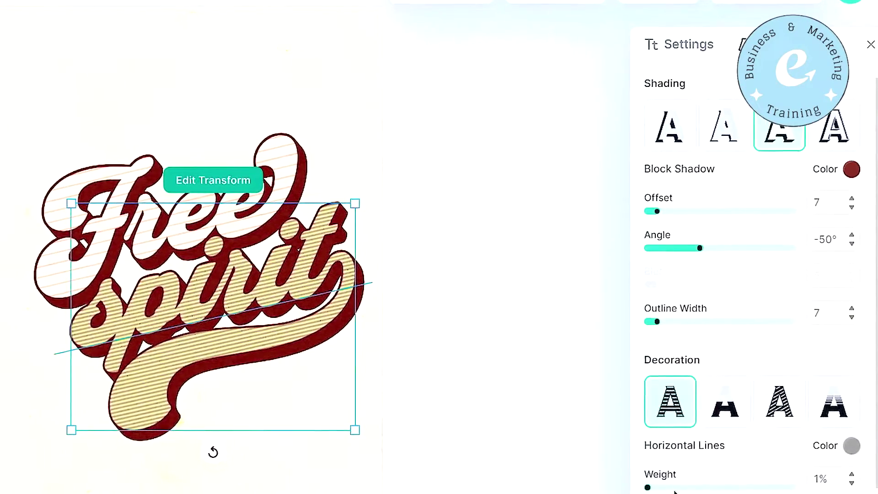
click(852, 445)
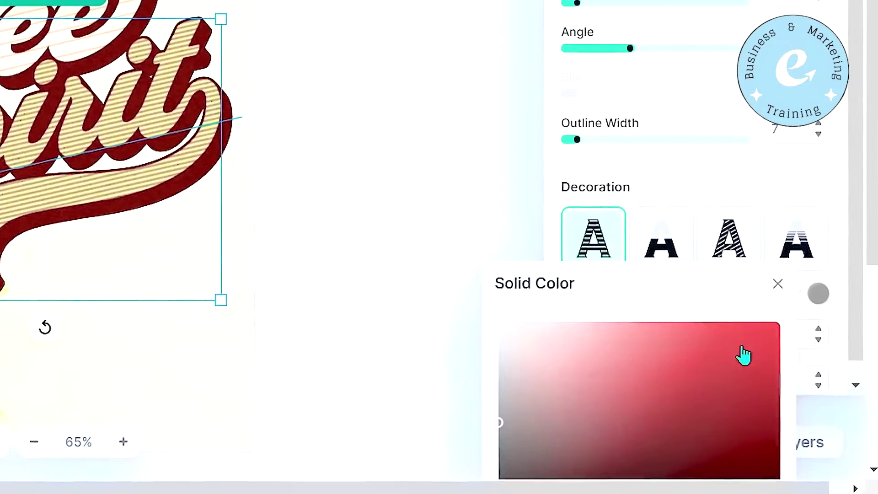
drag(743, 356, 765, 337)
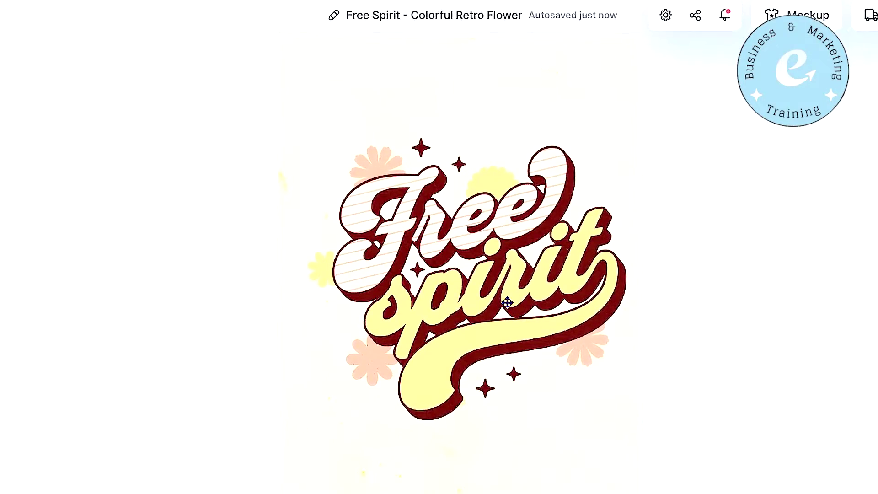
Step: Move spirit down-left and Free upward, then group all design elements together
drag(509, 323, 475, 380)
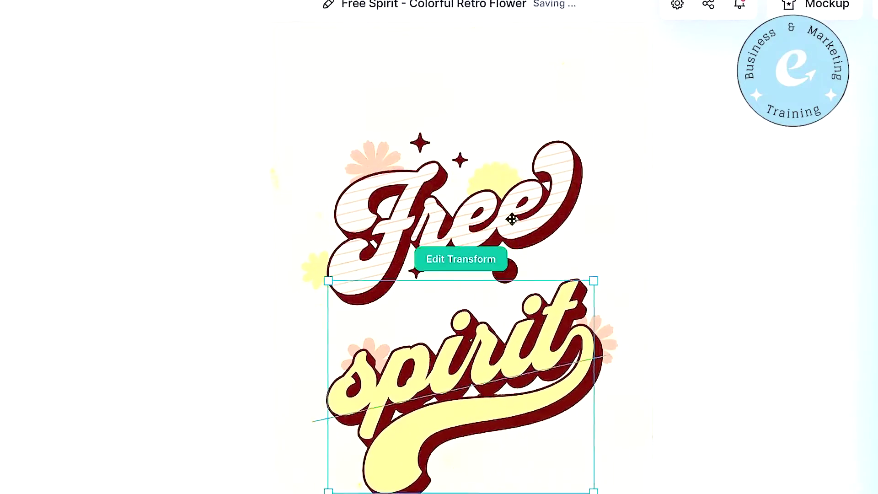
drag(437, 273, 426, 207)
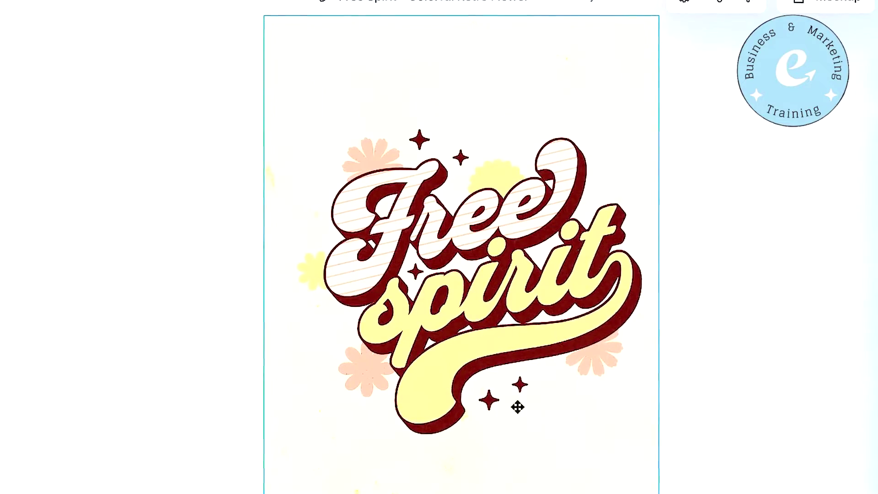
key(ctrl+a)
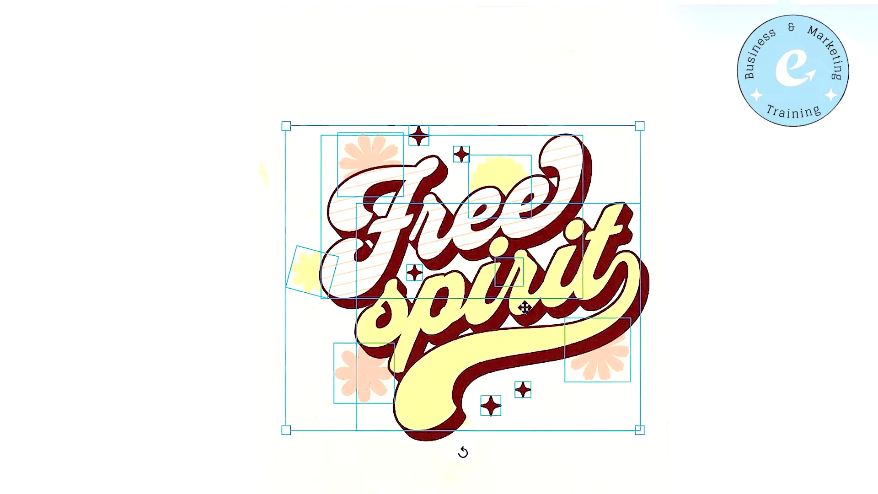
right_click(480, 234)
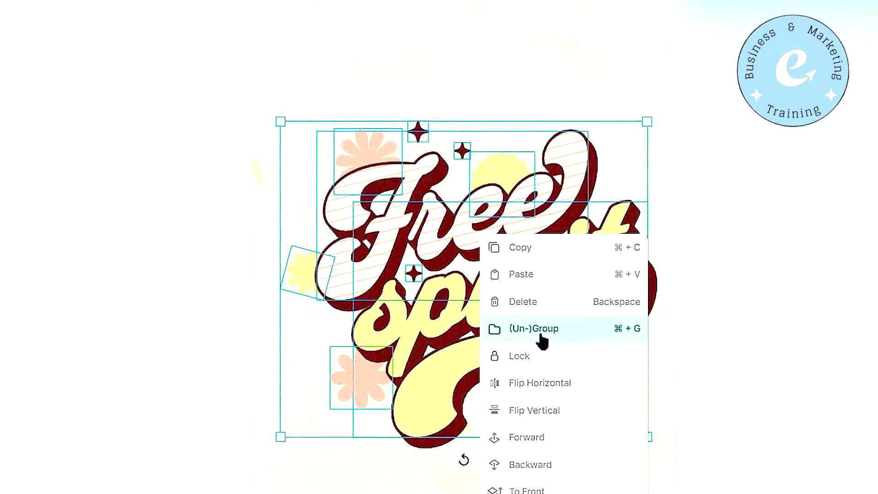
click(571, 337)
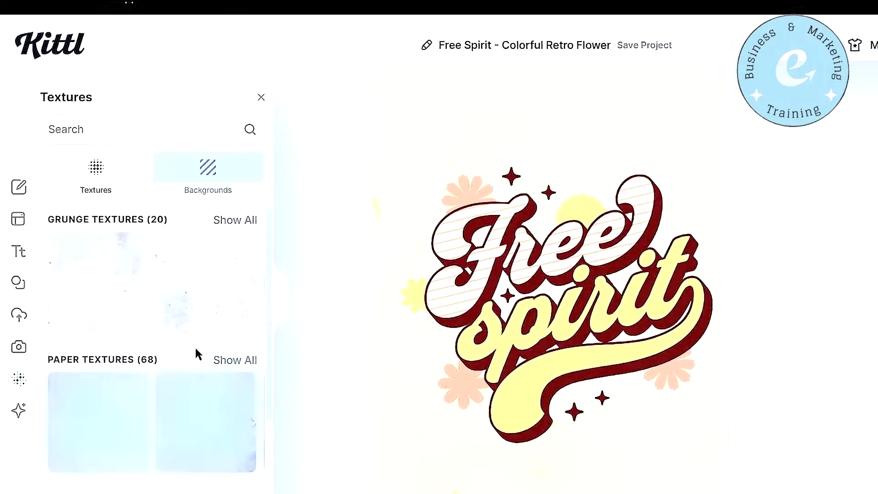
Step: Apply a pattern texture and hide the background and Background Texture layers
scroll(197, 348, down, 5)
click(176, 386)
scroll(177, 386, down, 4)
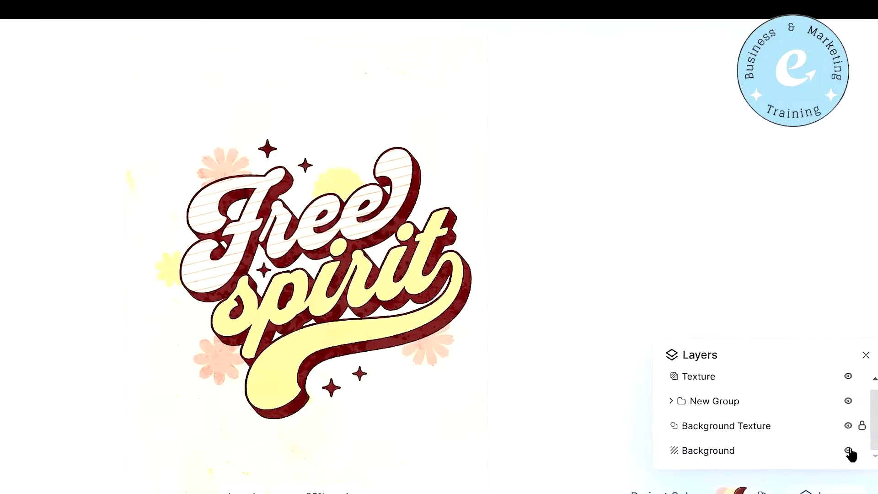
click(849, 451)
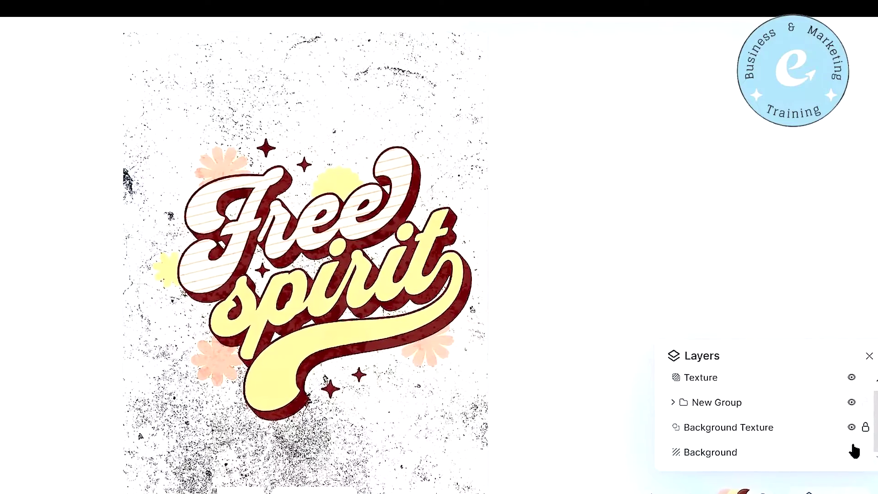
click(849, 427)
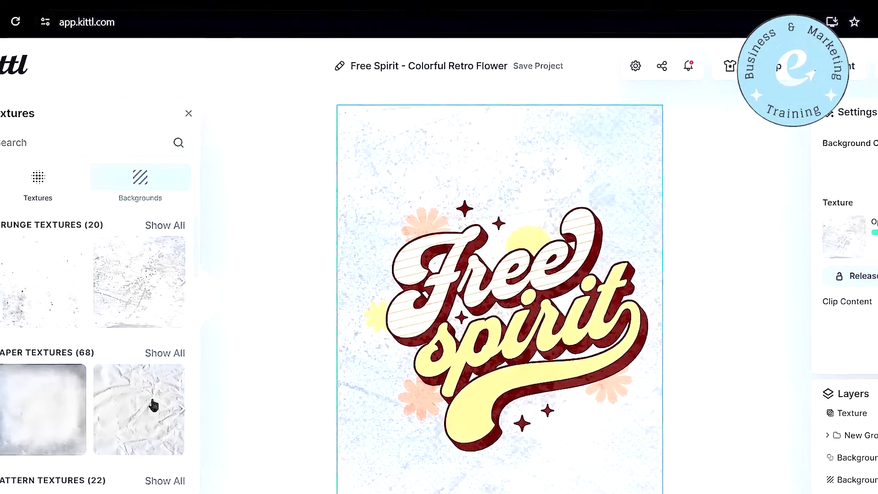
Step: Switch to the crumpled paper texture, clip it to the design's content, and inspect it
click(153, 405)
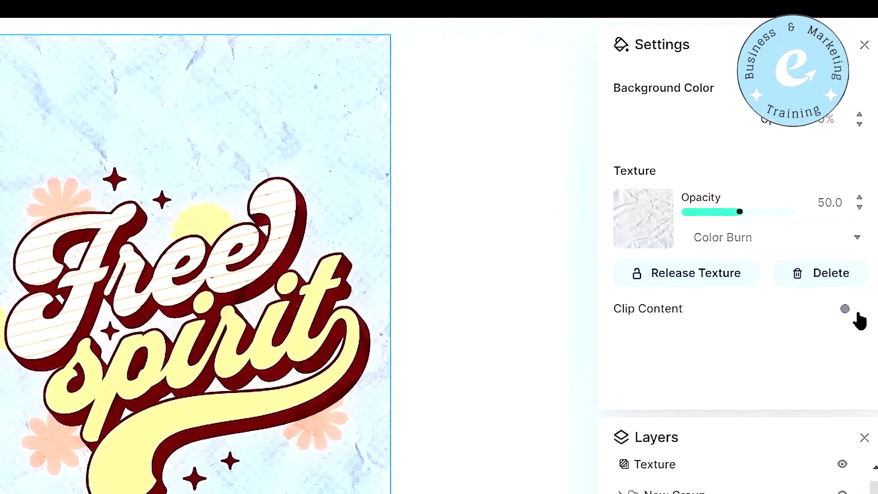
click(849, 311)
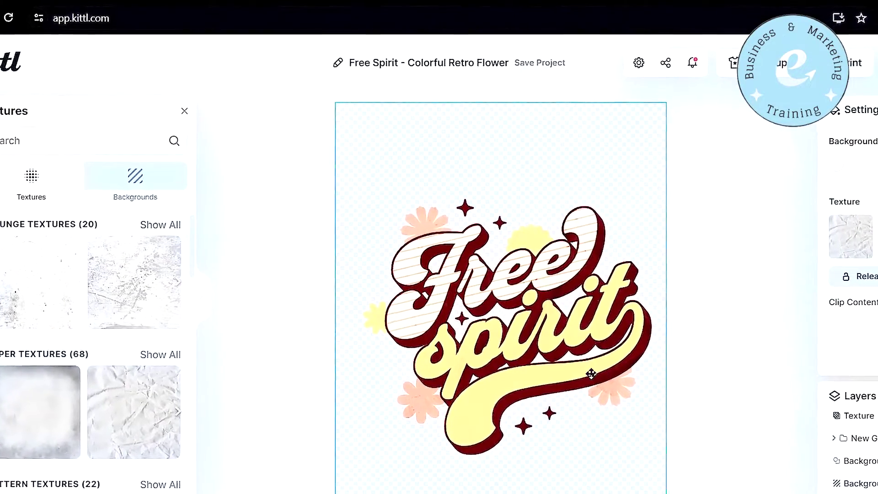
scroll(591, 374, up, 10)
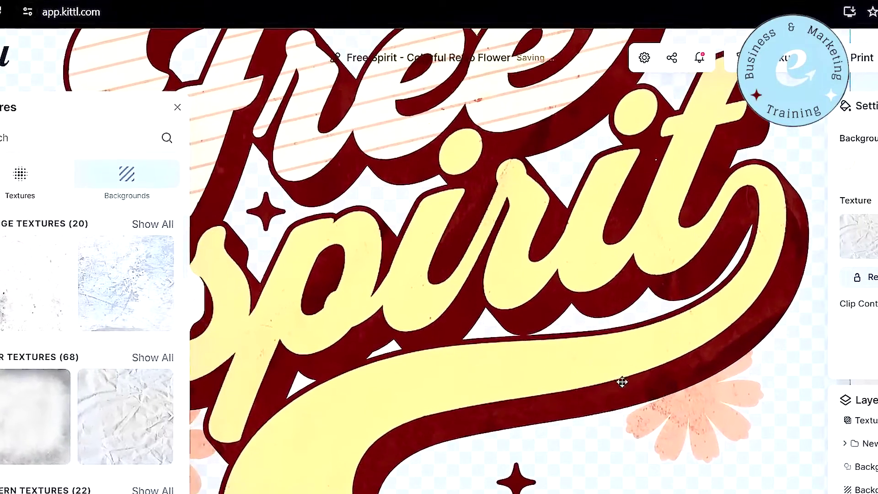
scroll(693, 373, down, 2)
scroll(693, 376, down, 3)
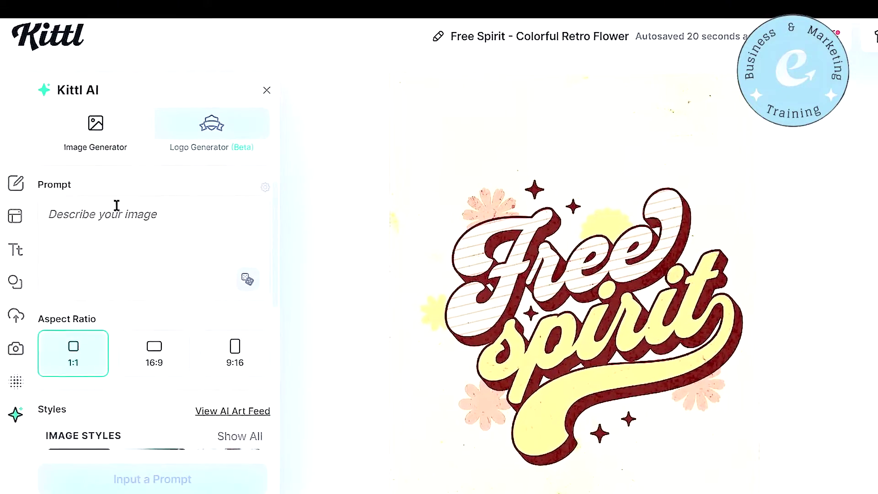
Step: Browse the AI Image Generator's vector image styles with Show All
scroll(150, 382, down, 5)
scroll(147, 343, up, 1)
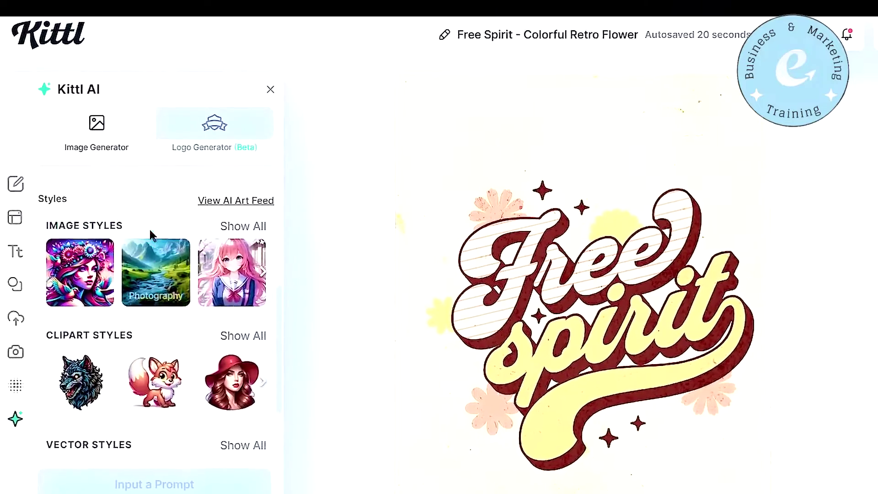
scroll(165, 320, down, 2)
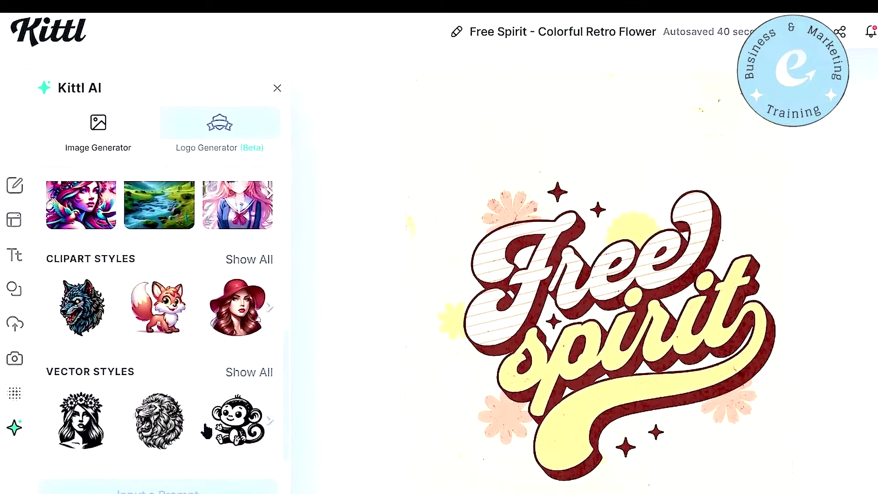
scroll(124, 386, up, 3)
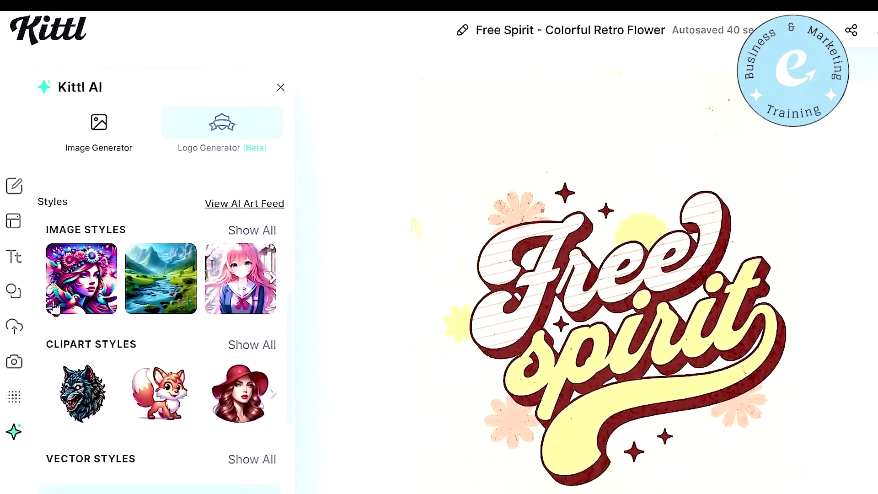
scroll(183, 329, down, 2)
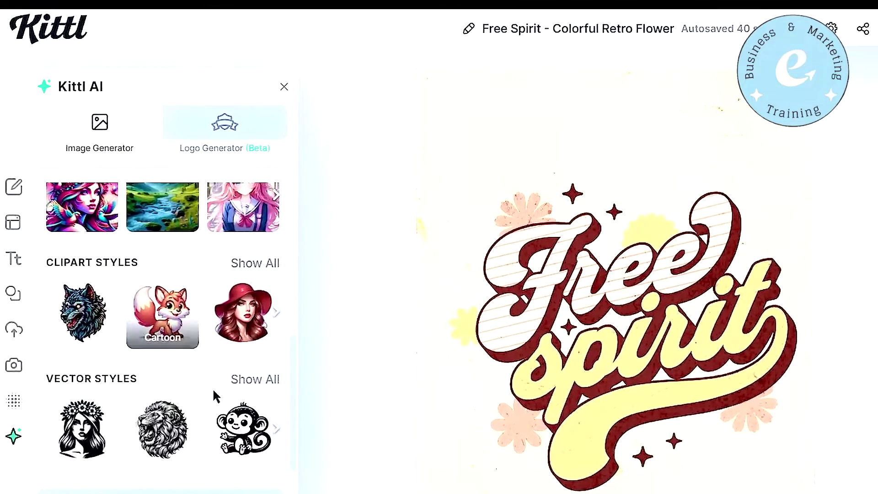
click(250, 384)
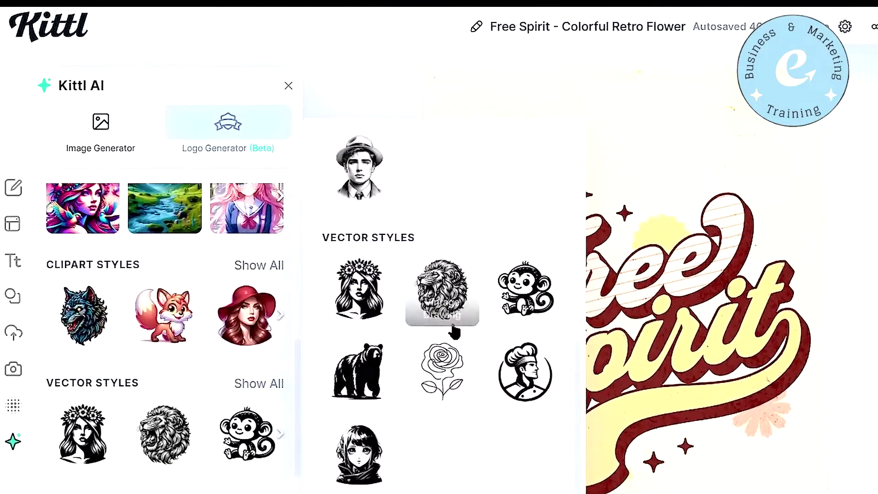
Step: Choose the Cartoon style and generate a 'flying bird' image
scroll(454, 331, up, 10)
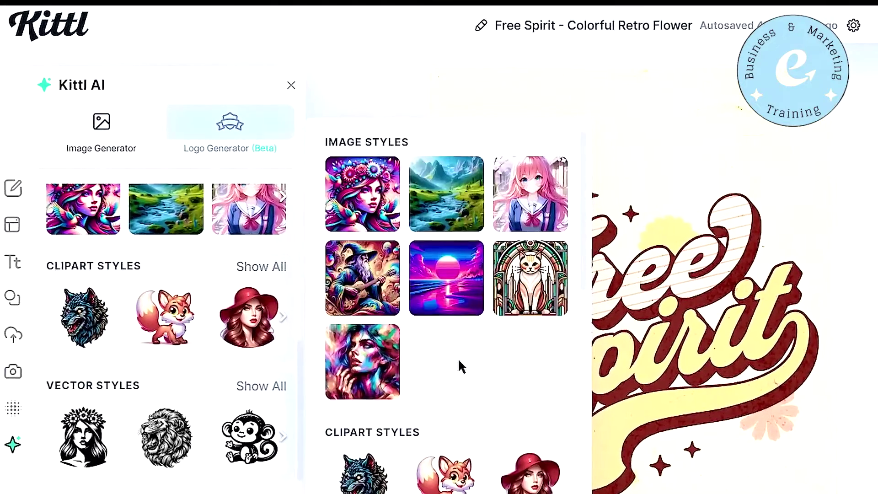
scroll(474, 324, down, 10)
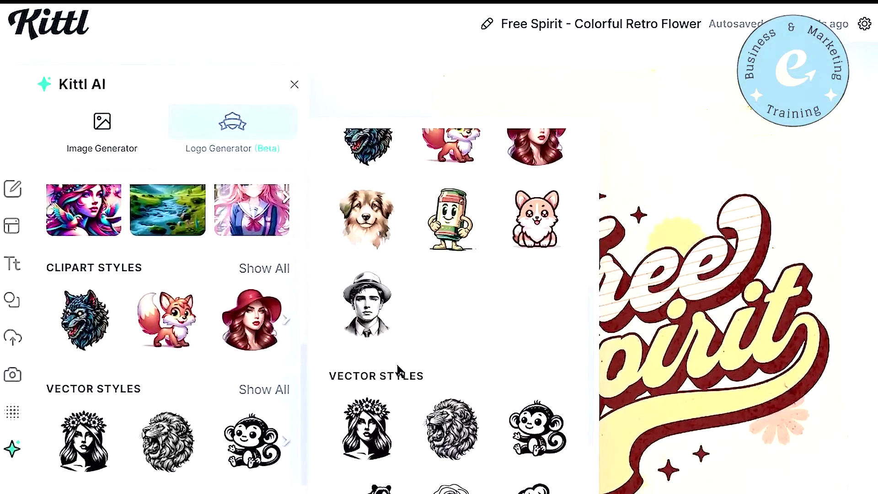
scroll(407, 361, down, 2)
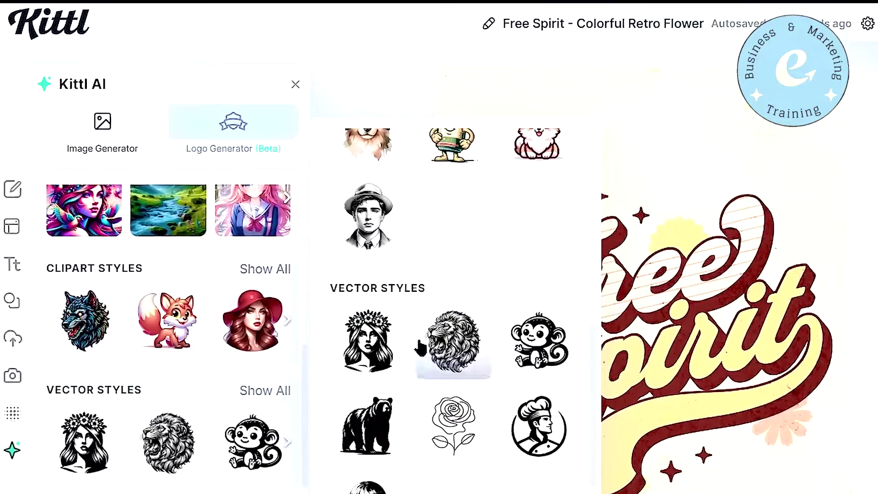
scroll(467, 384, down, 1)
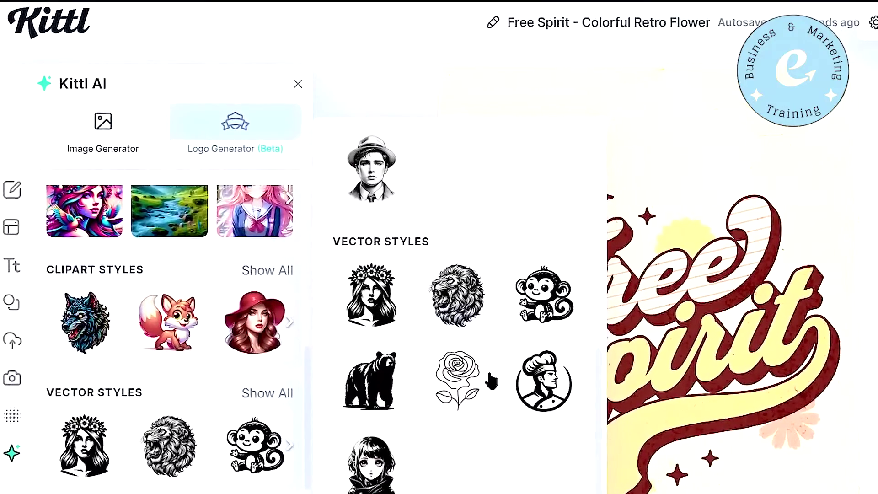
click(545, 297)
scroll(162, 392, up, 10)
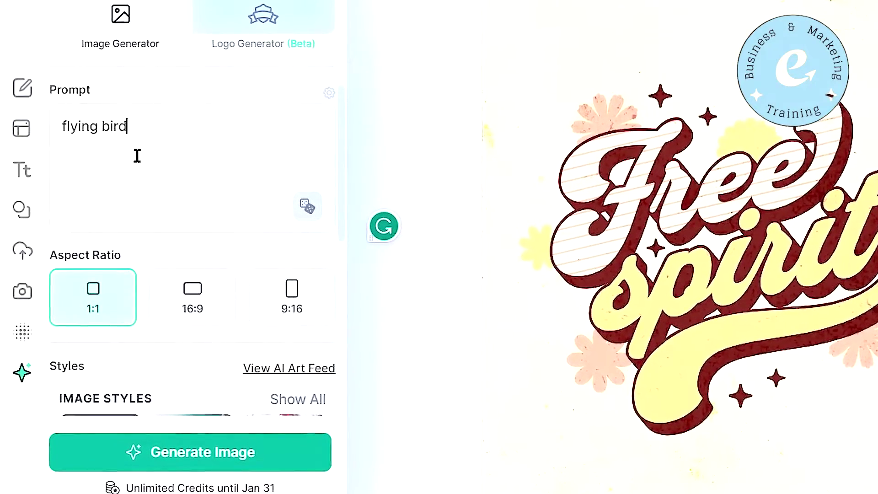
key(Return)
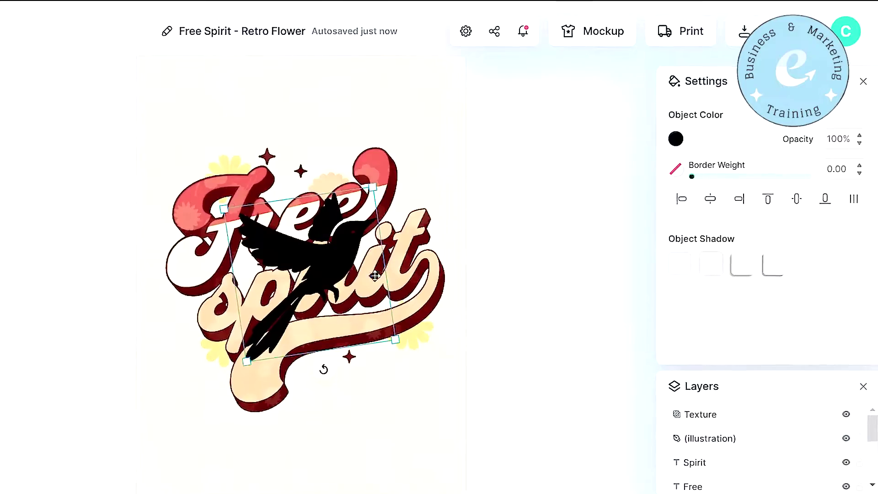
Step: Move the bird above the lettering, recolour it cream, and layer it behind the text
mouse_move(329, 267)
mouse_down()
mouse_move(447, 376)
mouse_move(349, 359)
mouse_move(336, 252)
mouse_up()
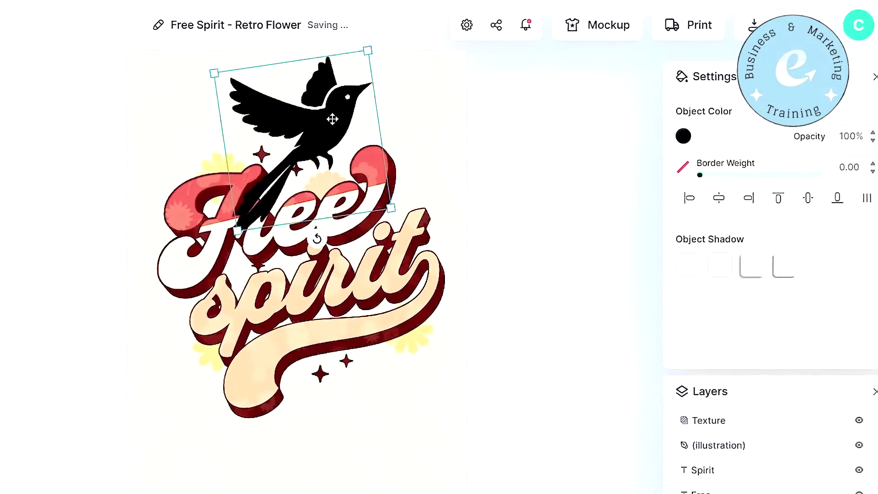
click(686, 136)
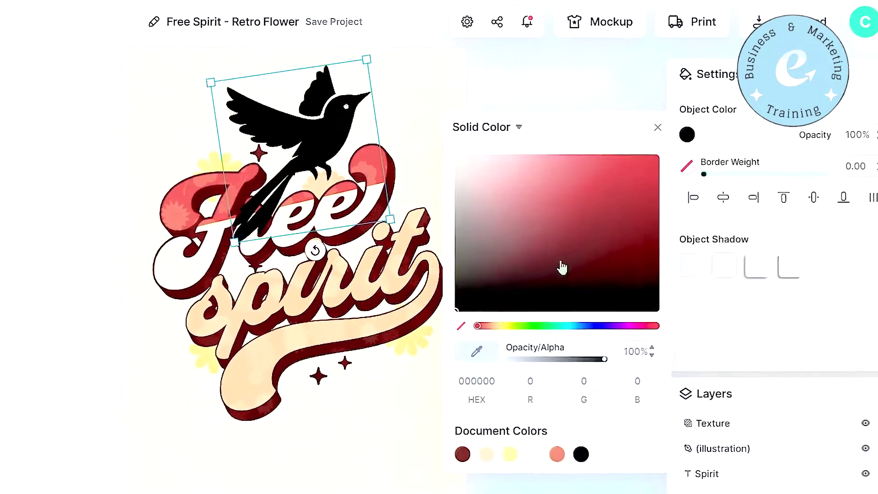
click(509, 453)
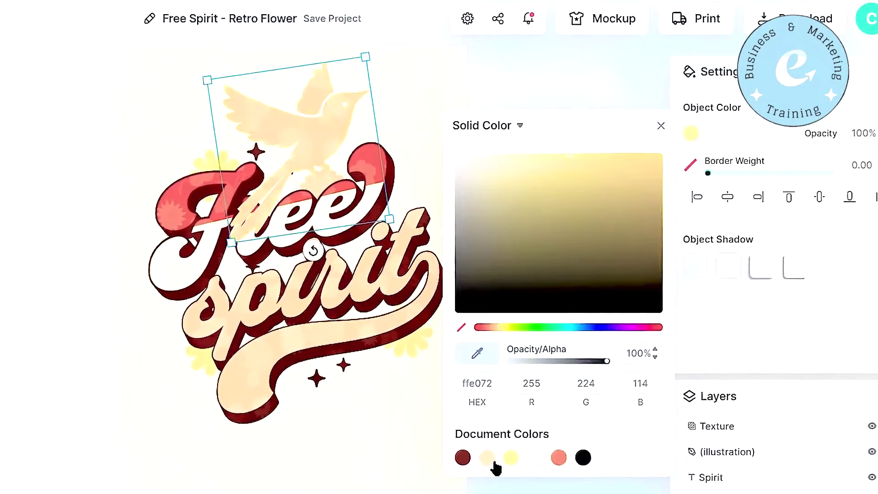
click(490, 462)
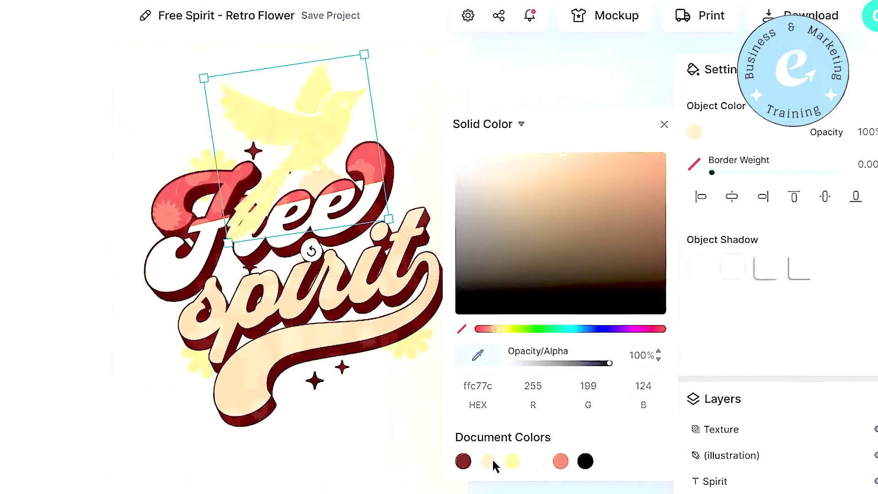
click(433, 443)
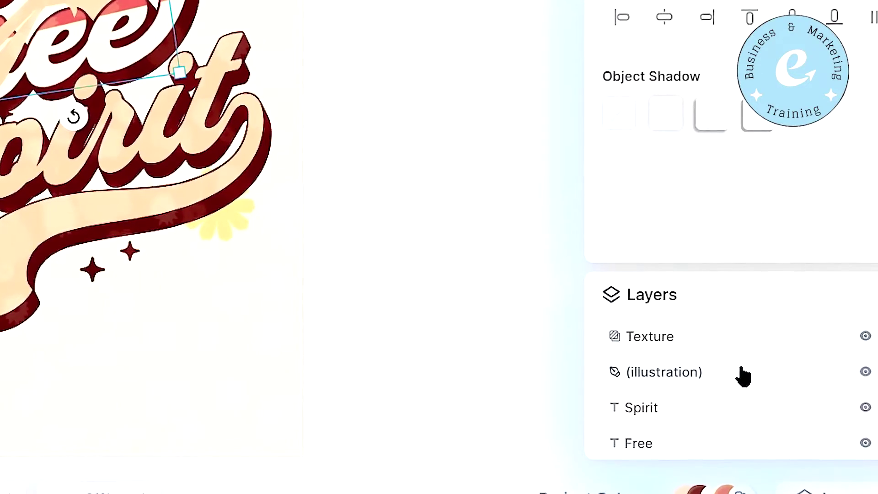
drag(743, 375, 750, 352)
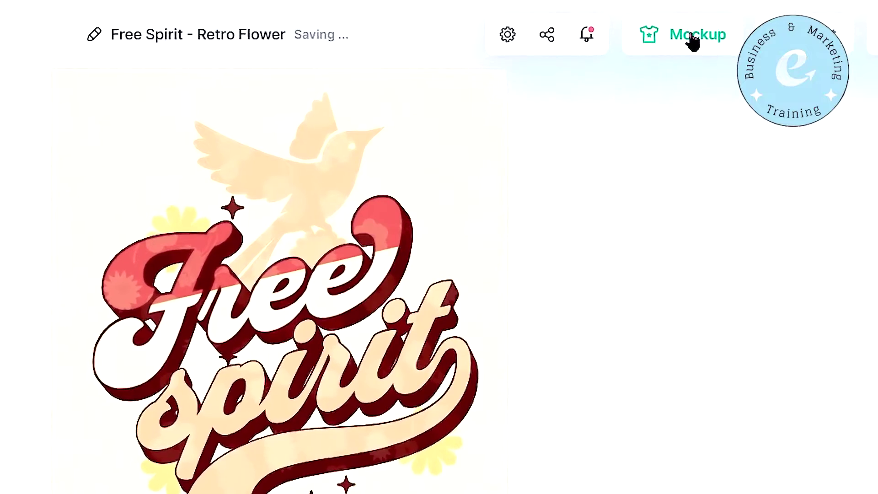
Step: Enlarge and lower the design on the T-shirt mockup, then download it
click(670, 42)
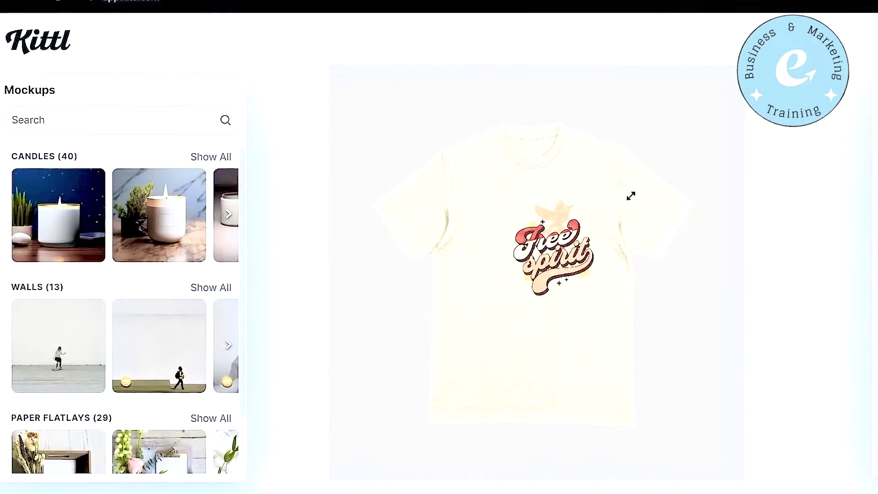
drag(631, 196, 644, 180)
drag(567, 241, 513, 300)
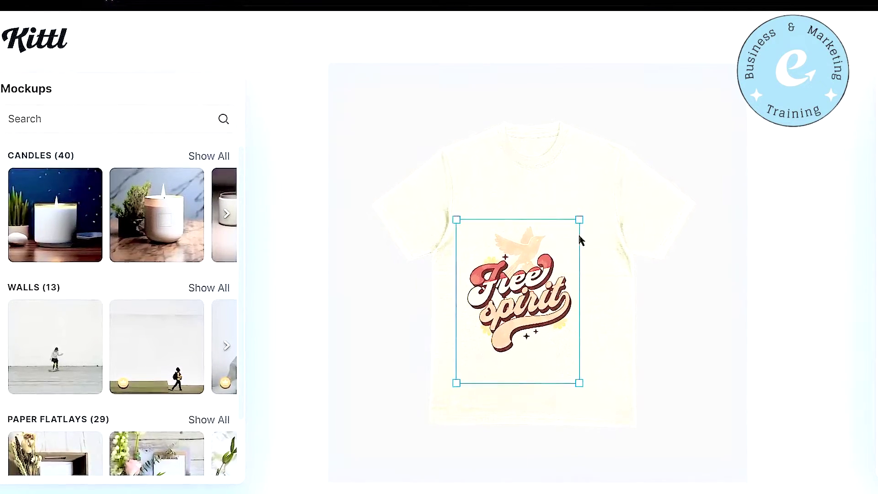
drag(580, 221, 636, 210)
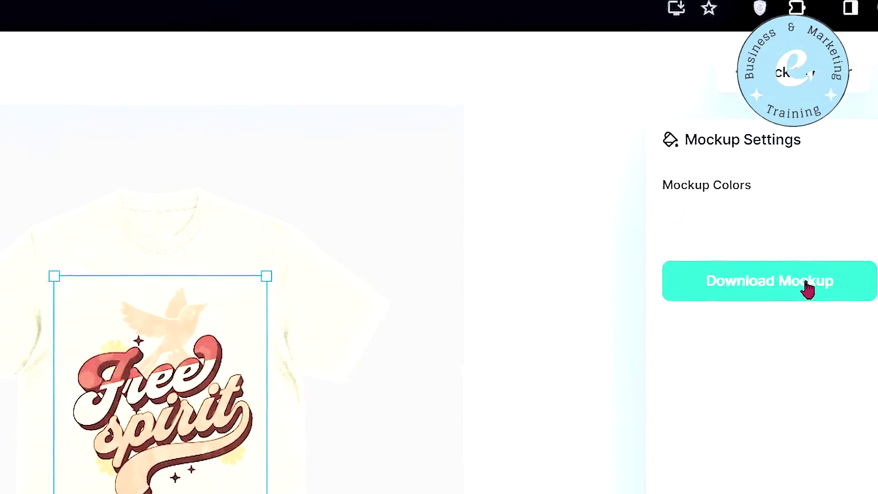
click(721, 318)
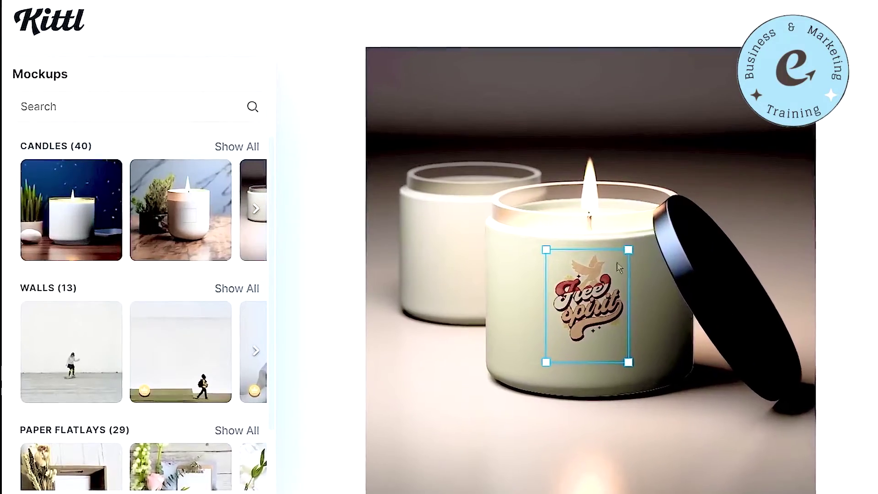
Step: Scroll the mockup list to Candles and show the design on a candle jar
scroll(145, 337, down, 2)
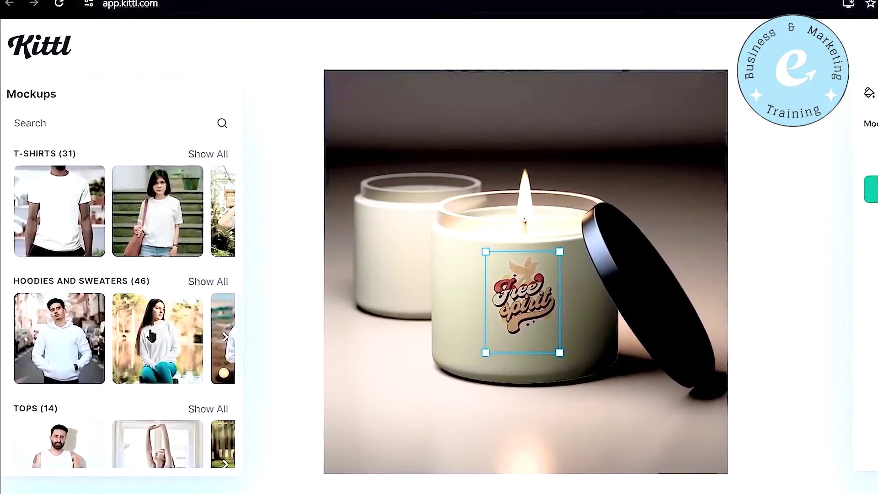
scroll(69, 269, down, 5)
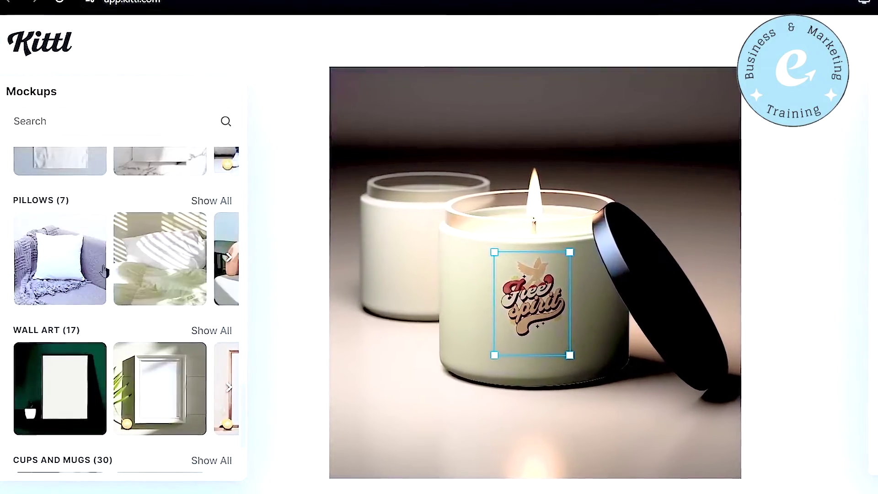
scroll(68, 270, down, 3)
scroll(143, 408, down, 5)
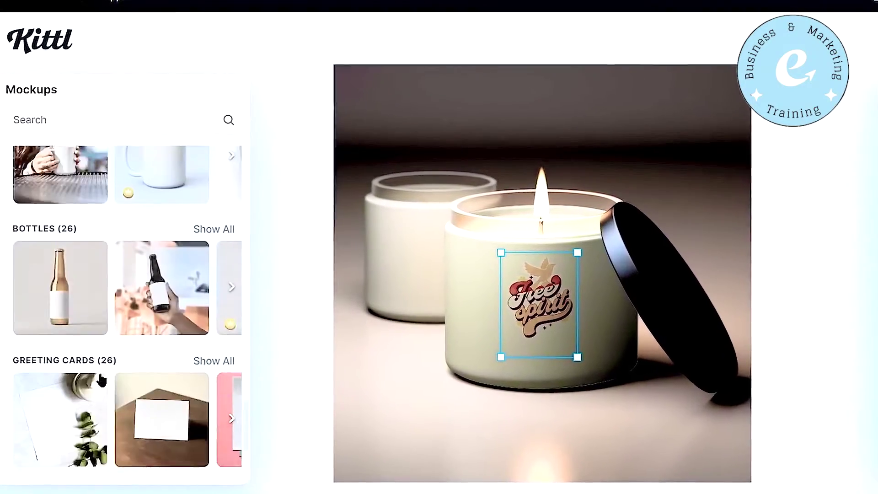
scroll(101, 381, down, 8)
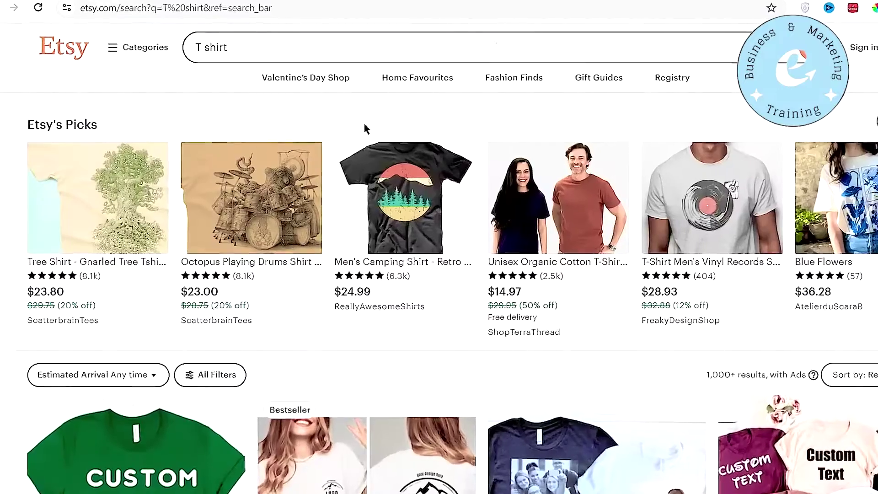
Step: Scroll through Etsy's 'T shirt', 'cups and mugs' and 'wall art' search results
scroll(548, 223, down, 3)
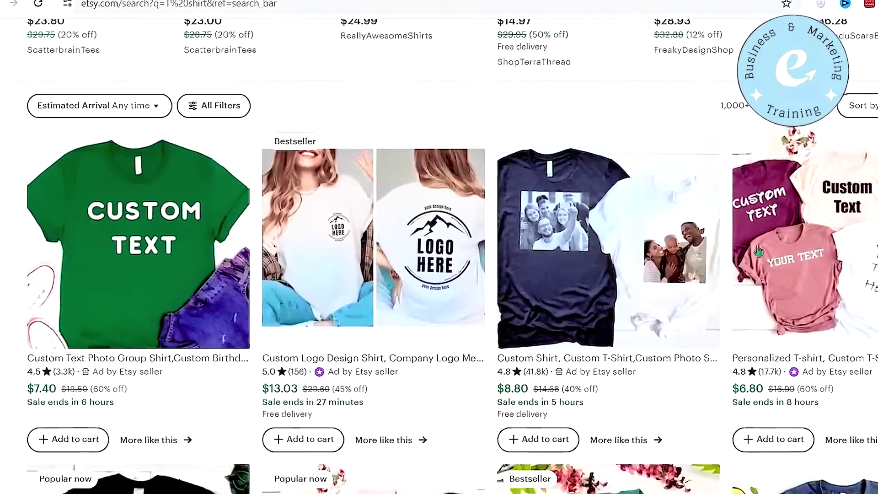
scroll(665, 260, down, 6)
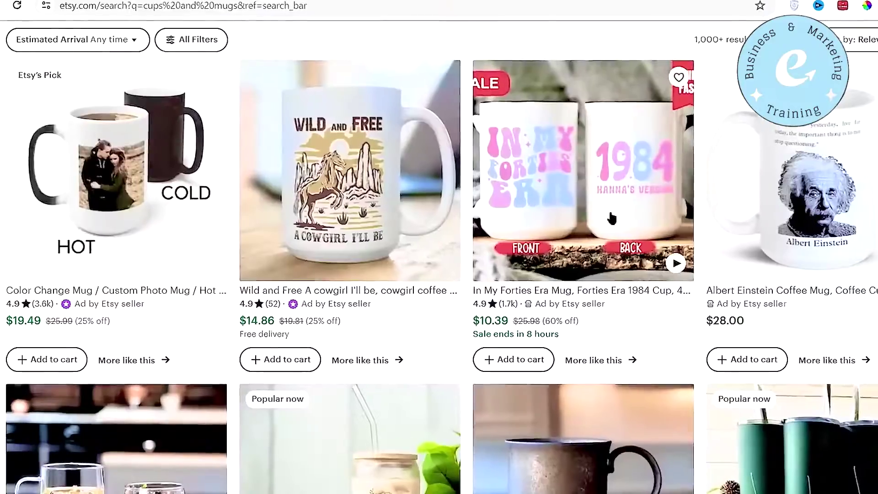
scroll(446, 348, down, 4)
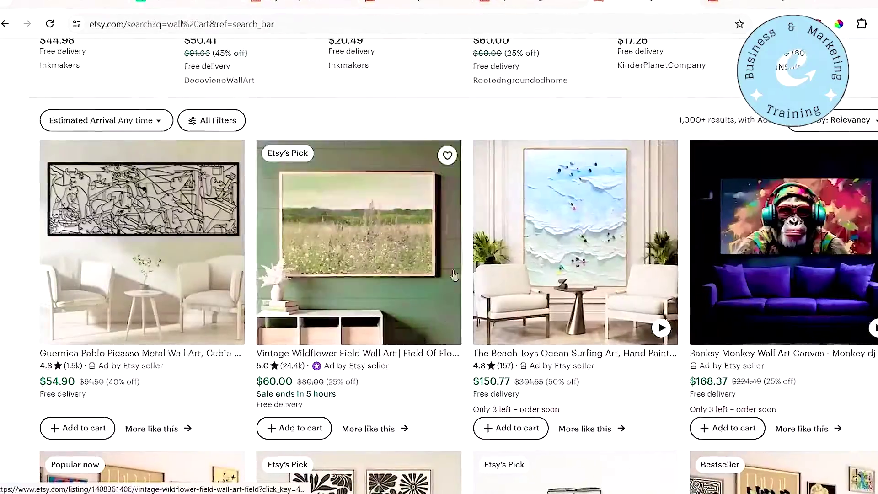
scroll(531, 368, down, 3)
scroll(530, 368, down, 5)
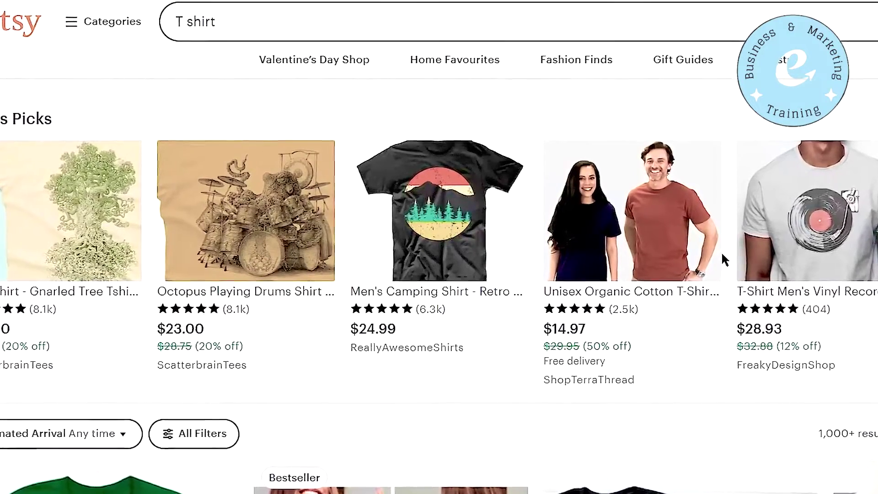
scroll(722, 255, down, 7)
scroll(471, 197, down, 2)
scroll(471, 194, down, 5)
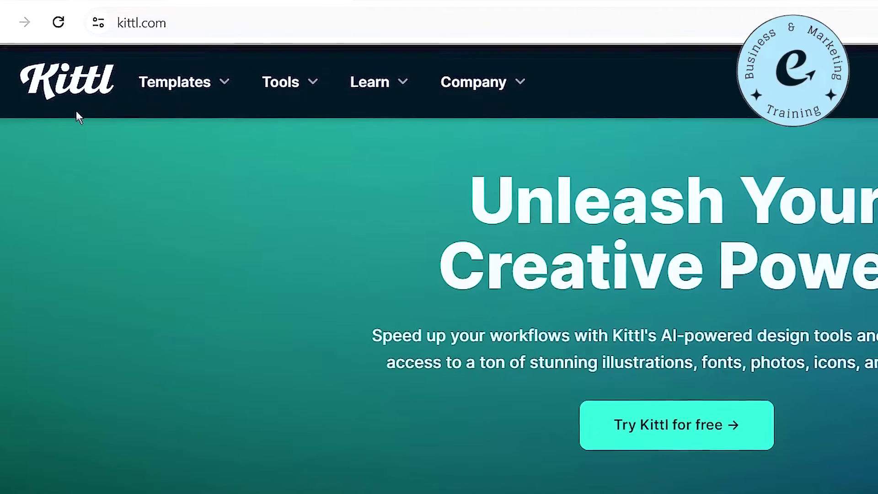
Step: Scroll the Kittl pricing plans and highlight the Pro plan's $15 monthly price
scroll(593, 160, down, 5)
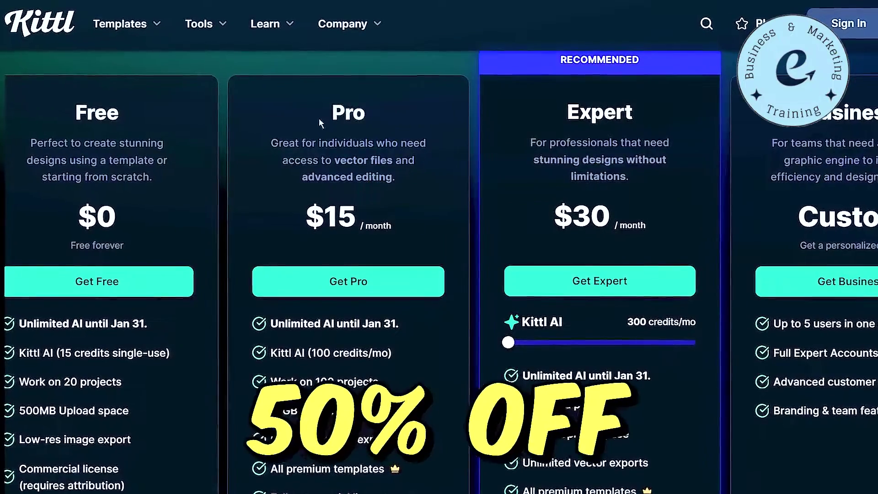
drag(319, 118, 409, 115)
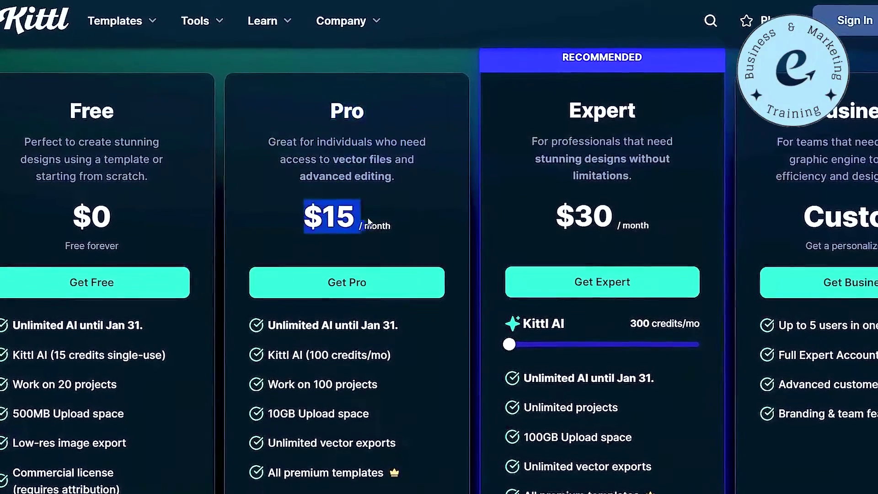